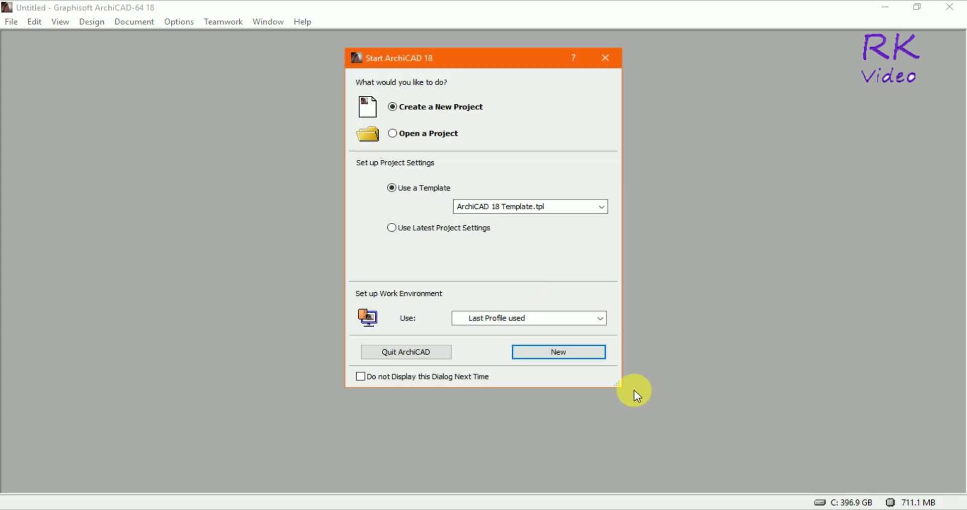
Create a new project from the ArchiCAD 18 template and switch to the Arrow tool
{"action": "left_click", "coordinate": [578, 359]}
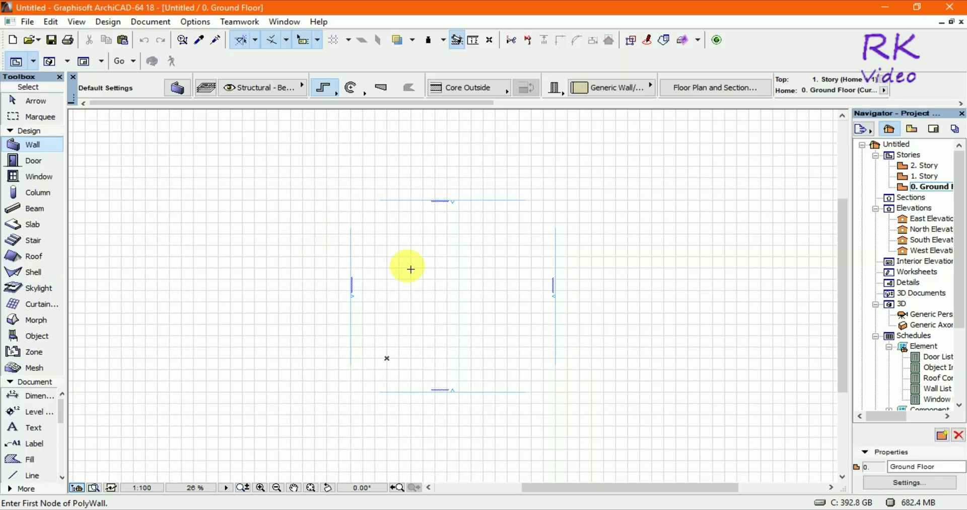
{"action": "key", "text": "Escape"}
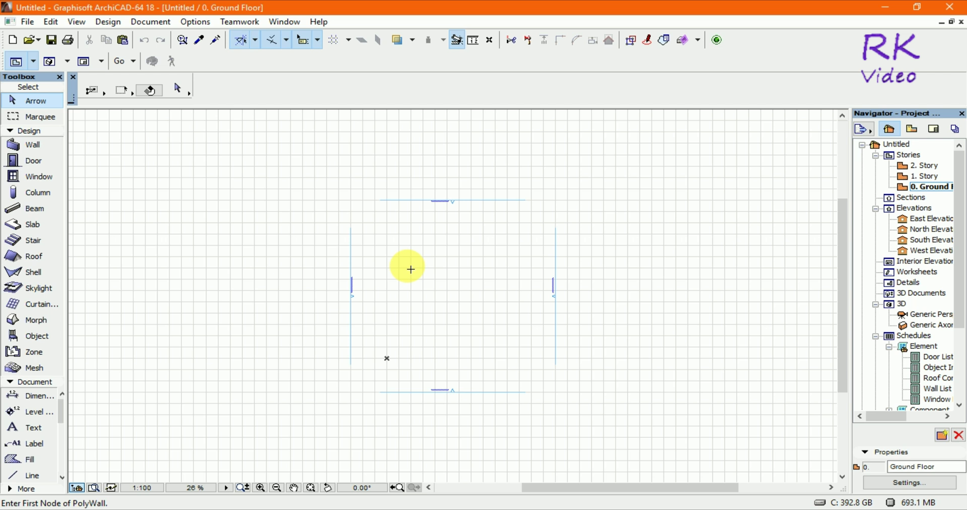
Create a new library object, Untitled-1, and shift its editor window slightly up and left
{"action": "left_click", "coordinate": [28, 22]}
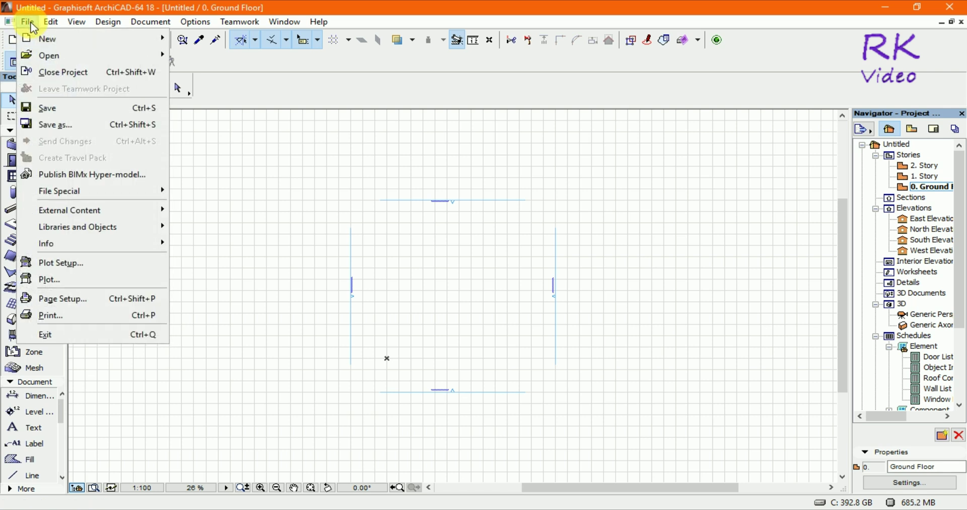
{"action": "mouse_move", "coordinate": [78, 227]}
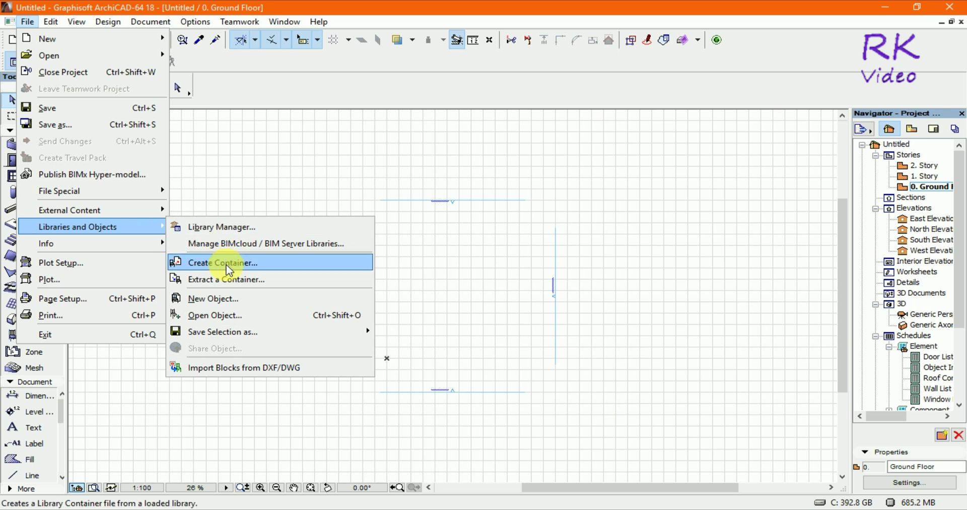
{"action": "left_click", "coordinate": [218, 298]}
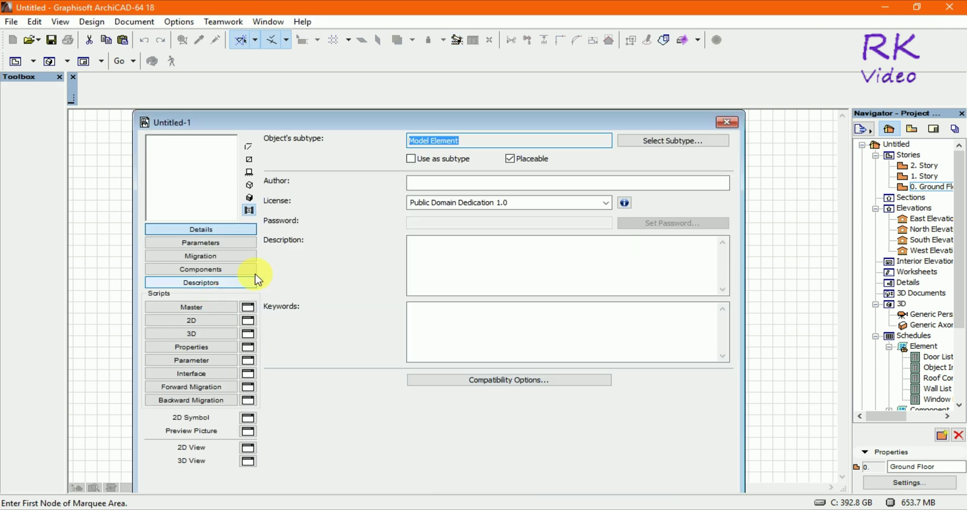
{"action": "left_click_drag", "start_coordinate": [384, 130], "coordinate": [380, 128]}
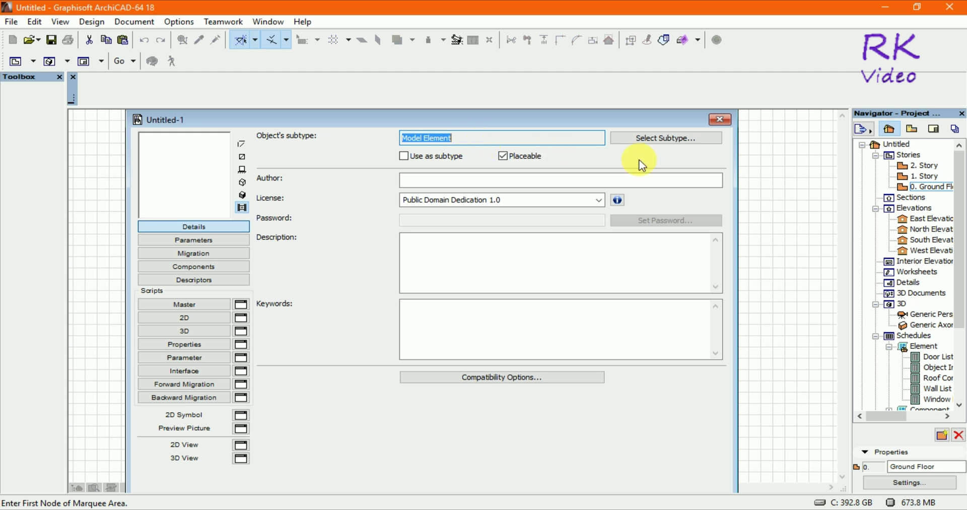
{"action": "left_click", "coordinate": [670, 142]}
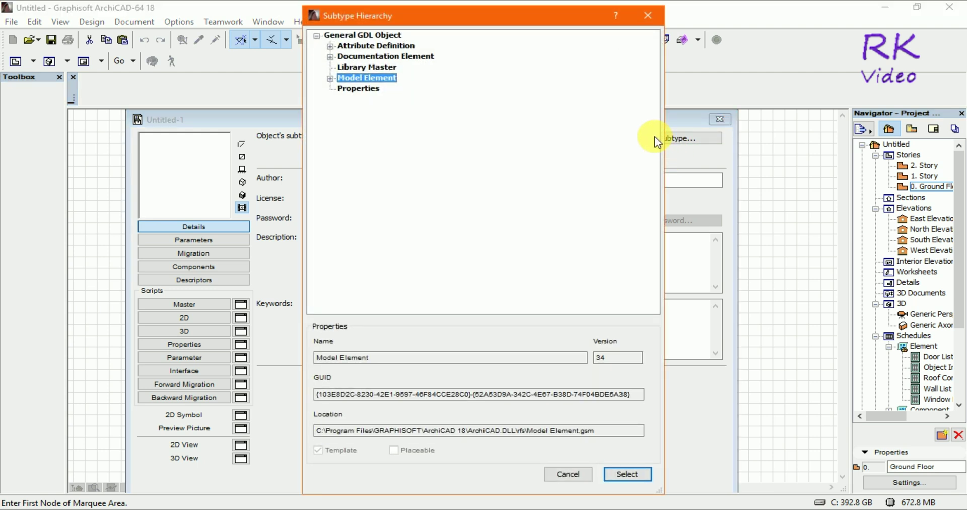
Set the object's subtype to Model Element > Furnishing > Furniture Layout > Table Layout
{"action": "left_click", "coordinate": [330, 79]}
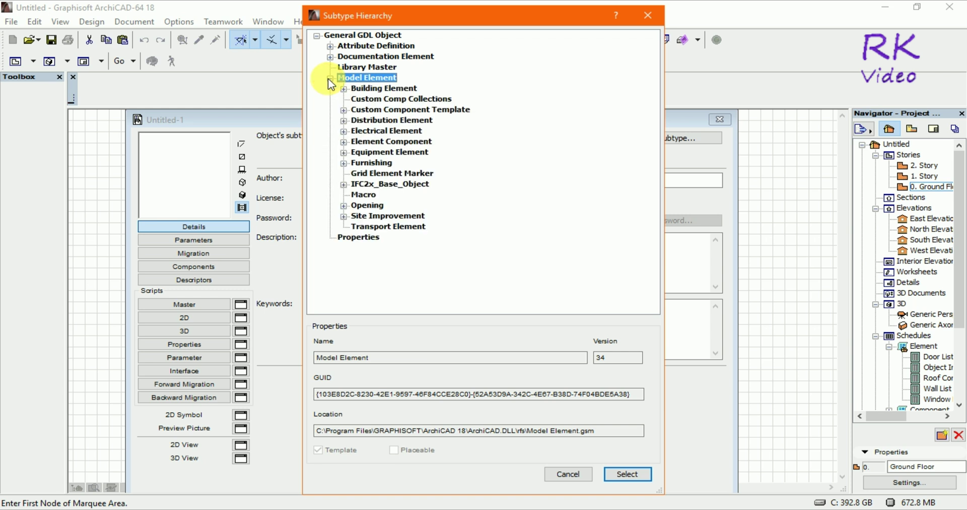
{"action": "left_click", "coordinate": [344, 163]}
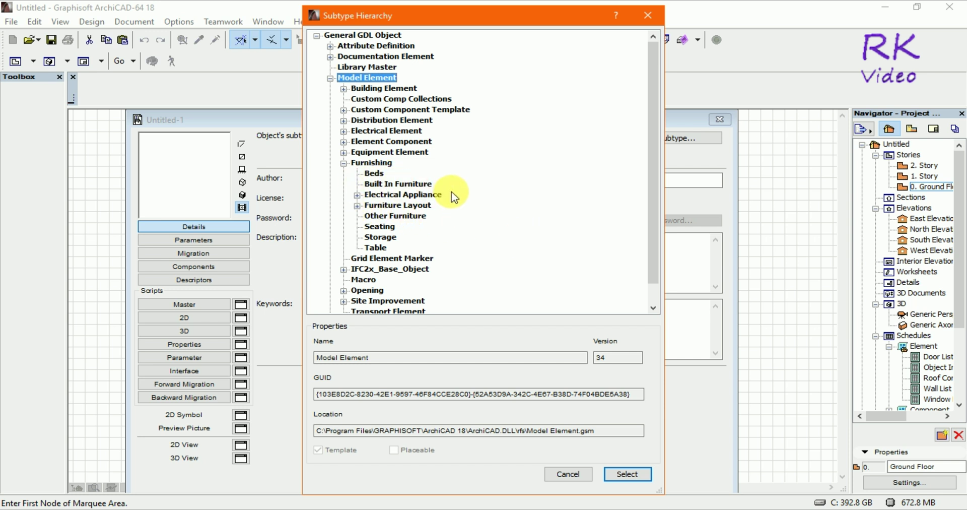
{"action": "left_click", "coordinate": [356, 206]}
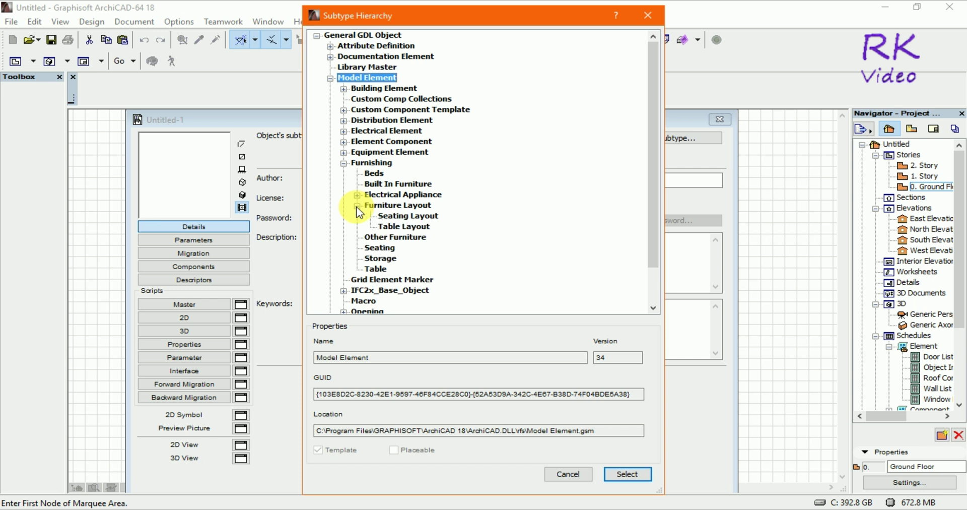
{"action": "left_click", "coordinate": [405, 227]}
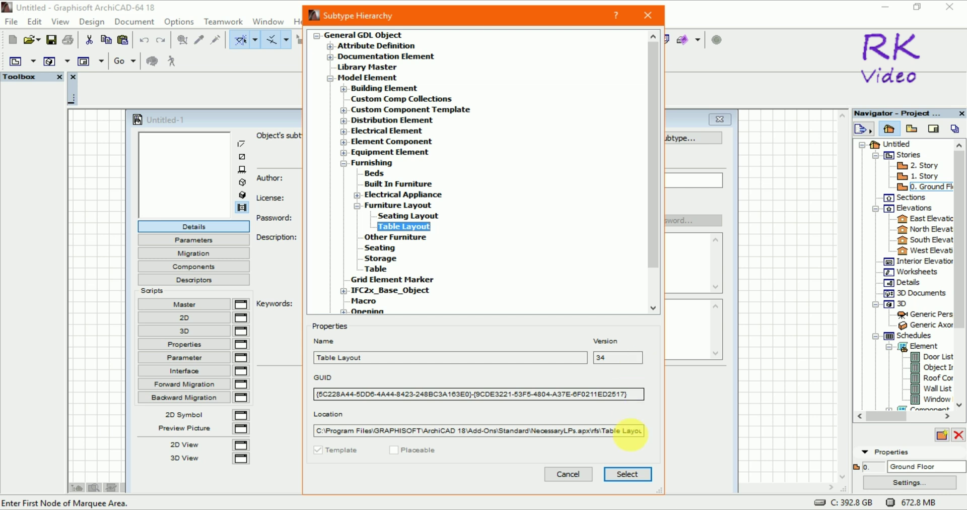
{"action": "left_click", "coordinate": [634, 476]}
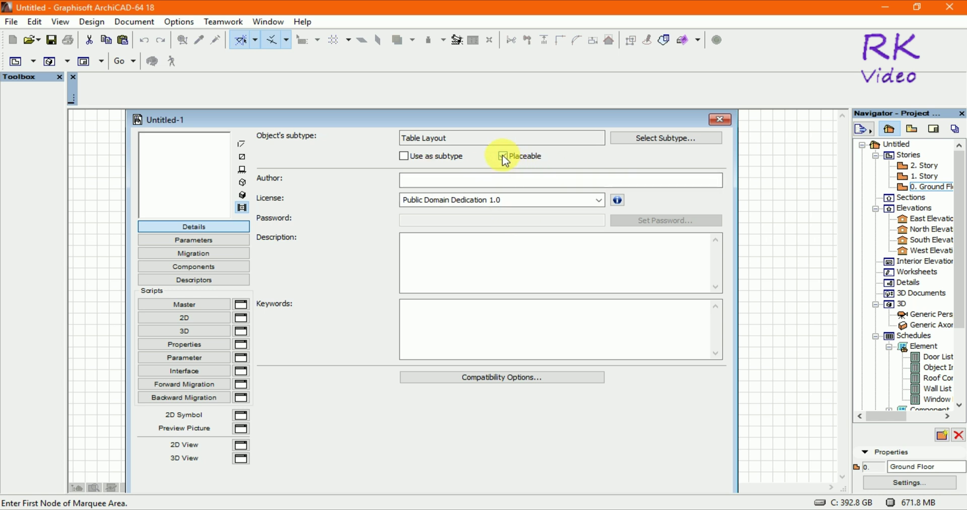
Enter a website address in the Author field, leaving Use as subtype unticked
{"action": "left_click", "coordinate": [403, 156]}
{"action": "left_click", "coordinate": [404, 157]}
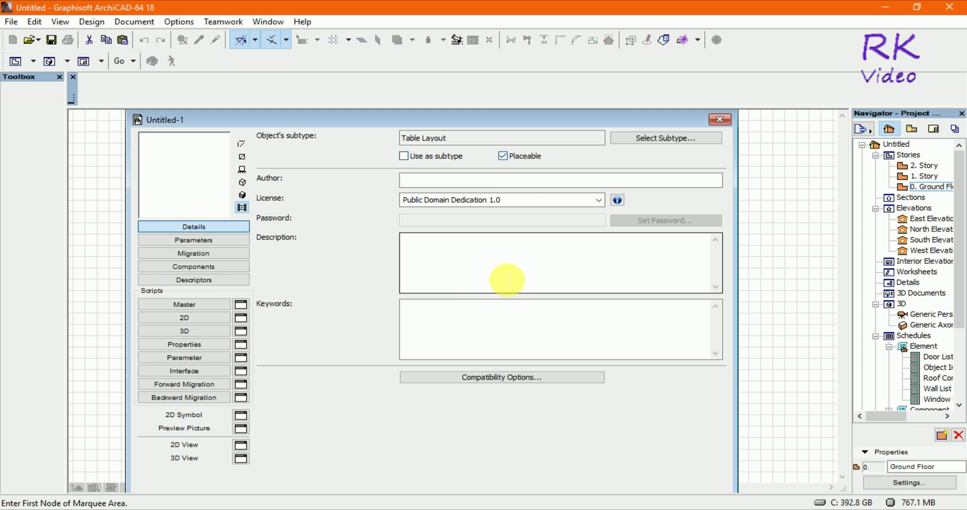
{"action": "left_click", "coordinate": [509, 182]}
{"action": "left_click", "coordinate": [526, 277]}
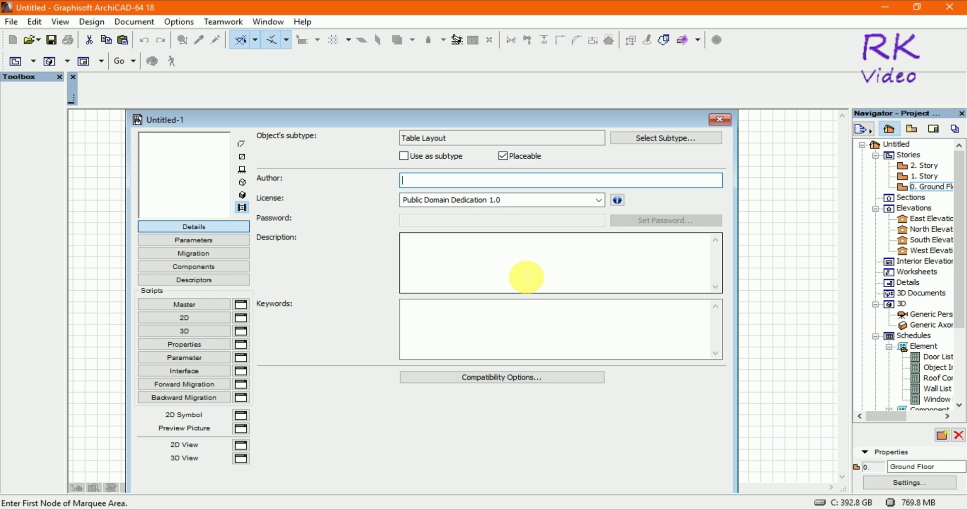
{"action": "type", "text": "pcadd"}
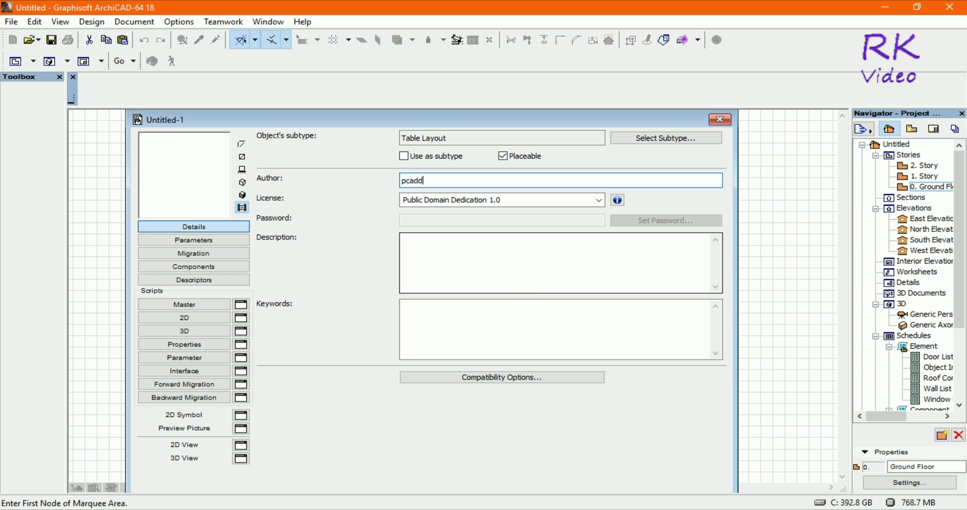
{"action": "type", "text": "7.com"}
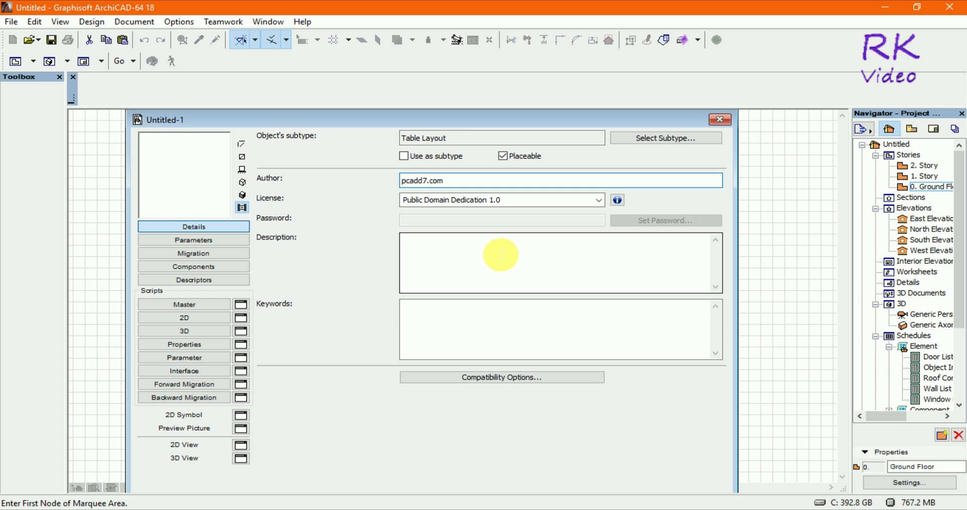
{"action": "left_click", "coordinate": [600, 204]}
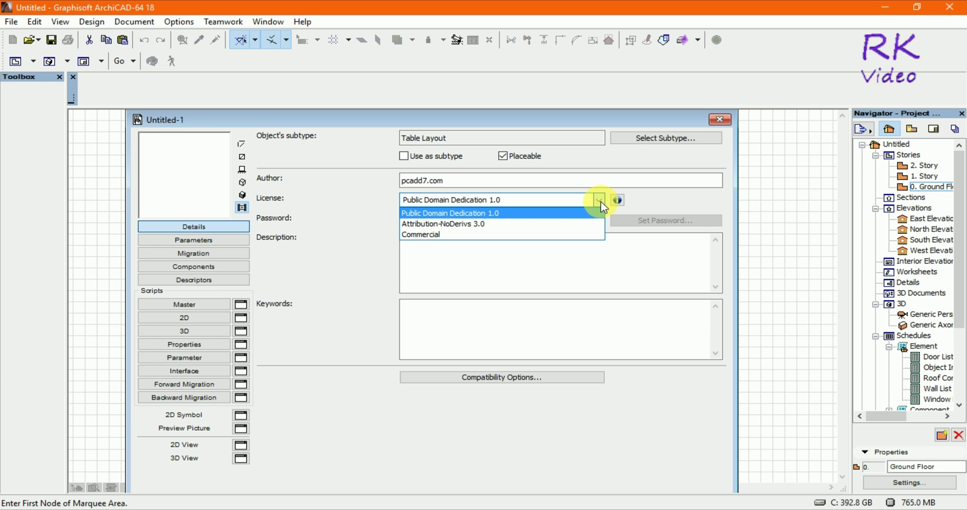
Try the Public Domain, Attribution-NoDerivs 3.0 and Commercial licenses, settling on Commercial
{"action": "left_click", "coordinate": [643, 205]}
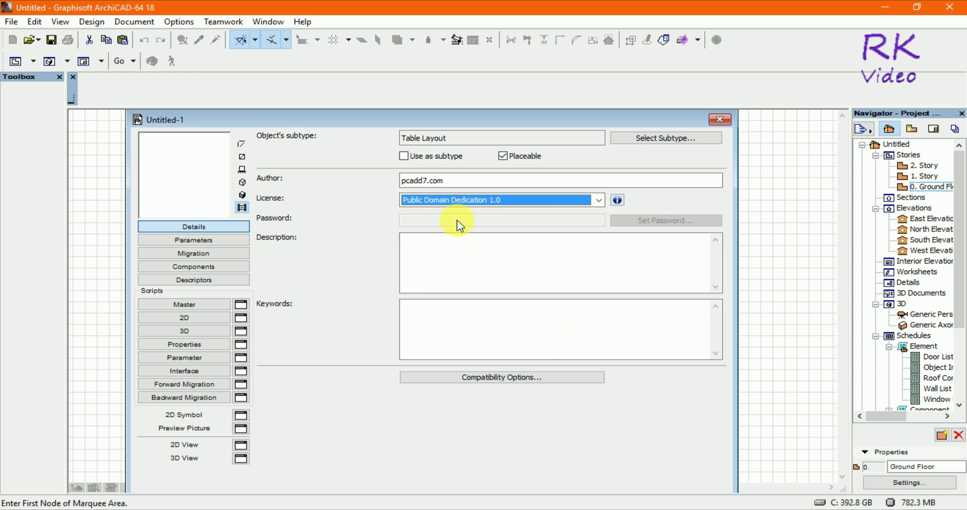
{"action": "left_click", "coordinate": [599, 200]}
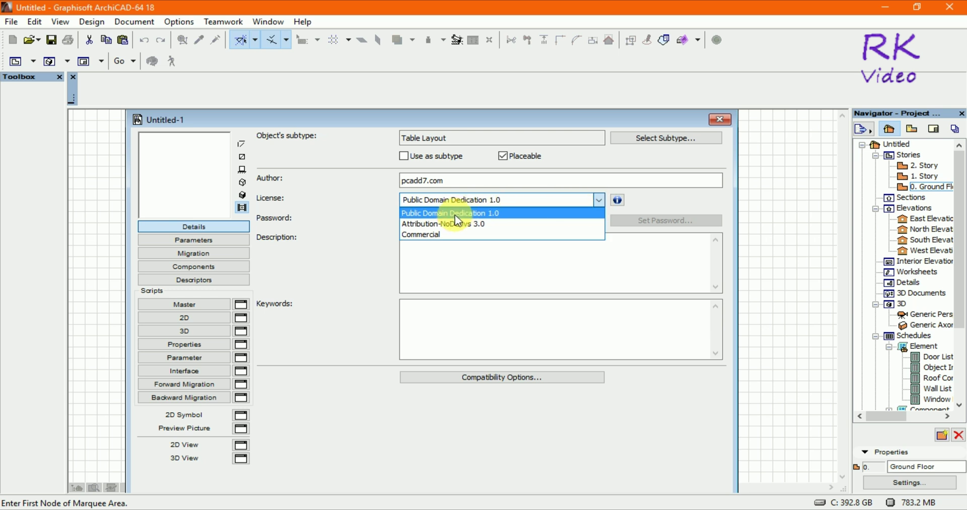
{"action": "left_click", "coordinate": [455, 223]}
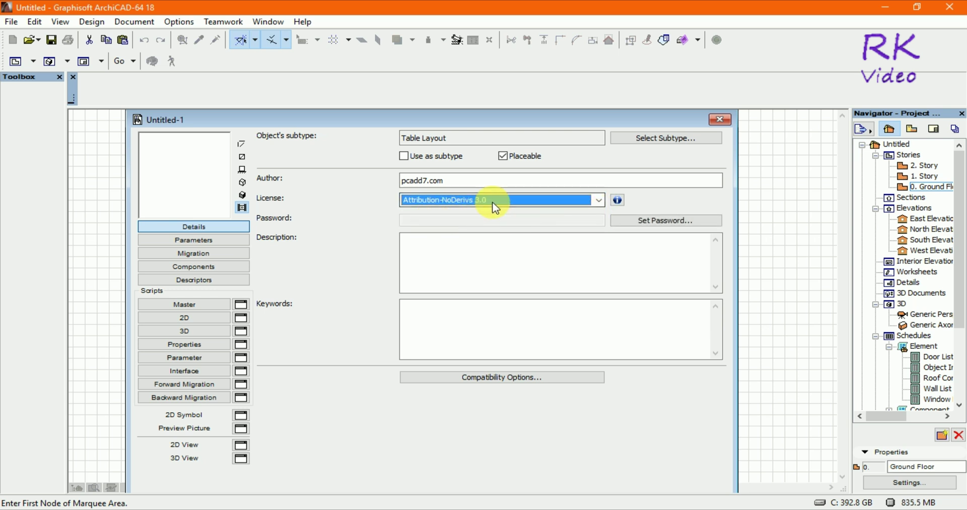
{"action": "left_click", "coordinate": [599, 200]}
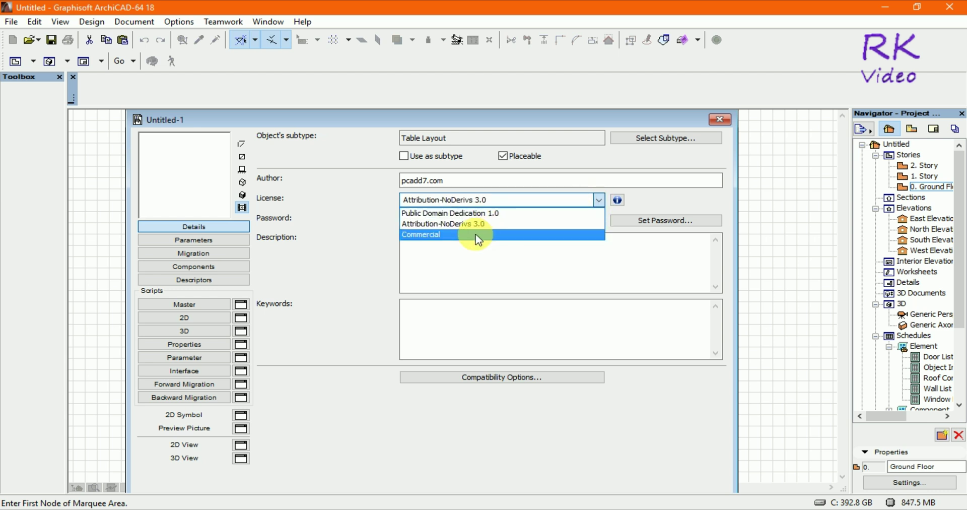
{"action": "left_click", "coordinate": [474, 231]}
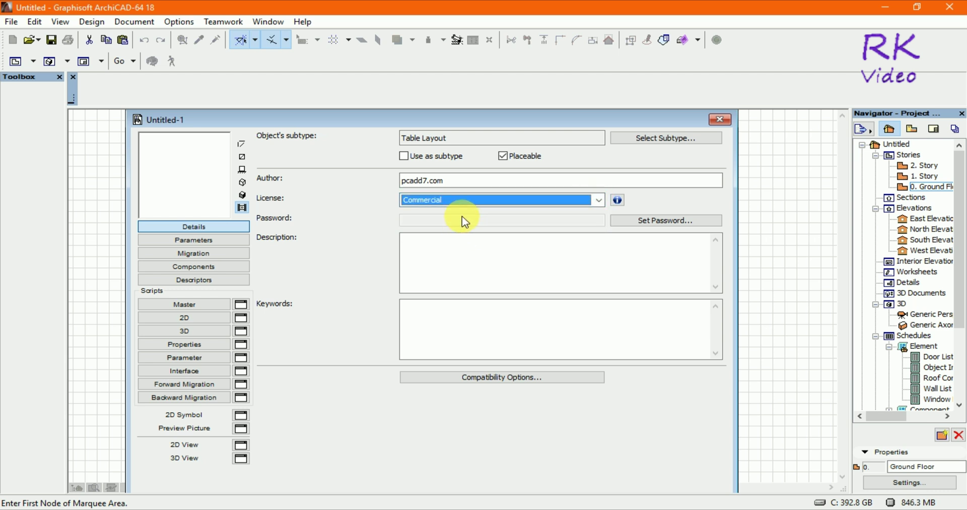
{"action": "left_click", "coordinate": [598, 200]}
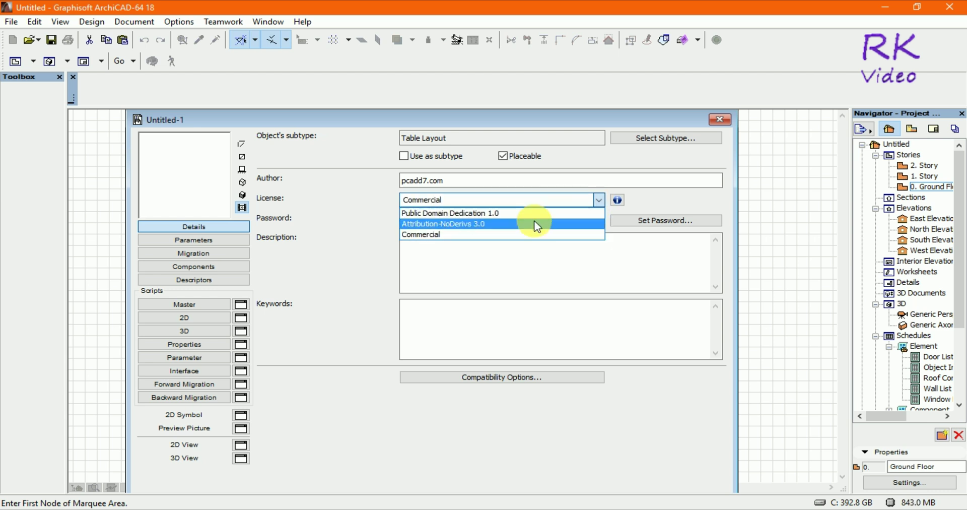
{"action": "left_click", "coordinate": [537, 226]}
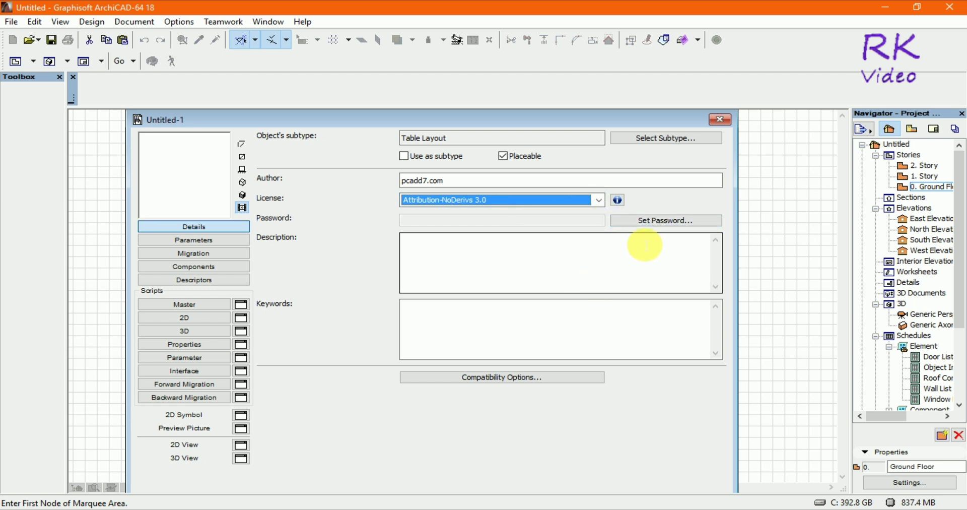
{"action": "left_click", "coordinate": [598, 200]}
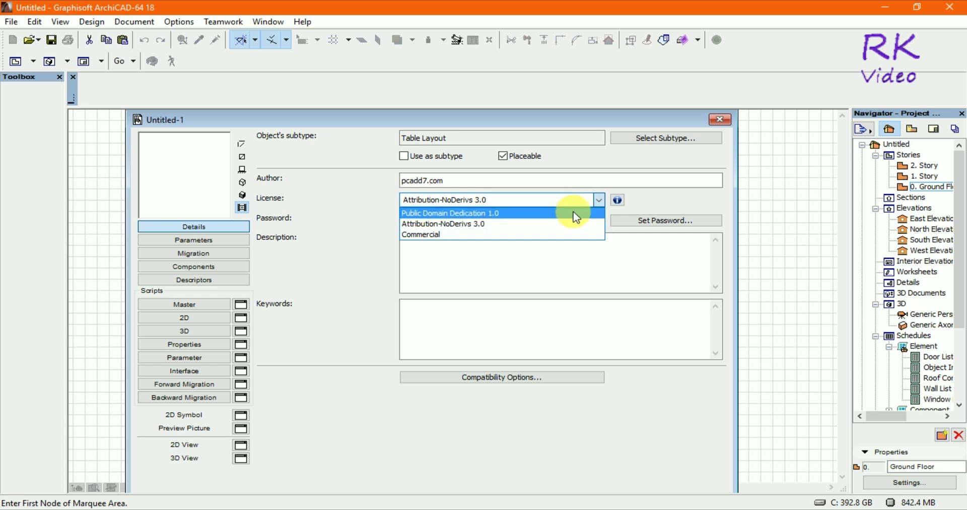
{"action": "left_click", "coordinate": [576, 213]}
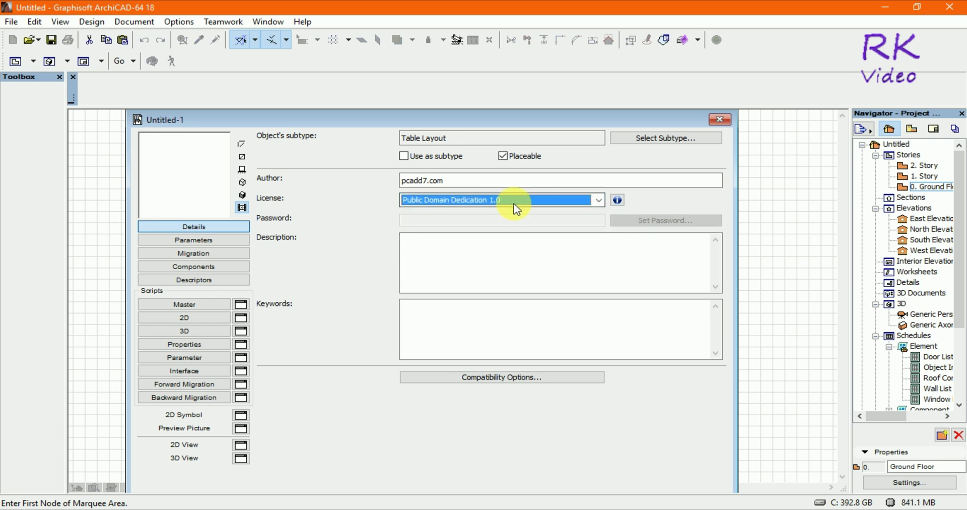
{"action": "left_click", "coordinate": [600, 200]}
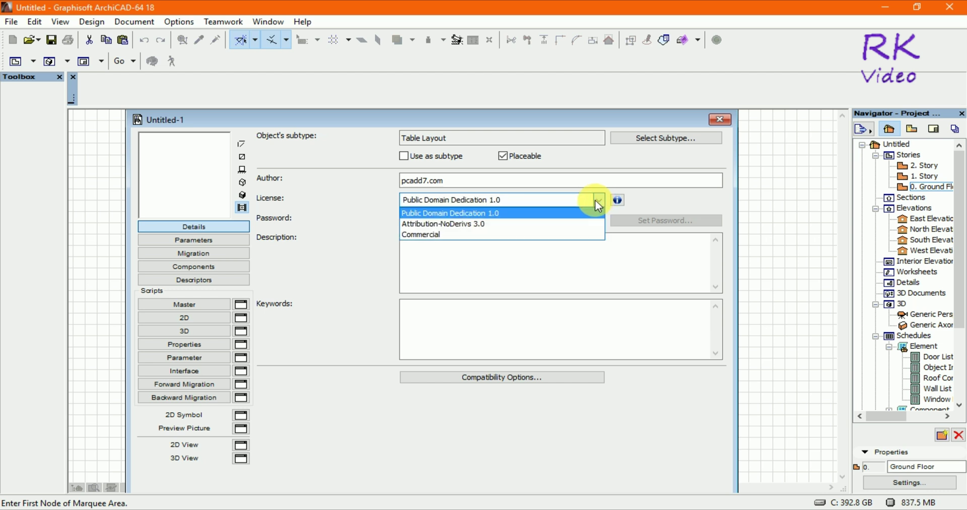
{"action": "left_click", "coordinate": [472, 235]}
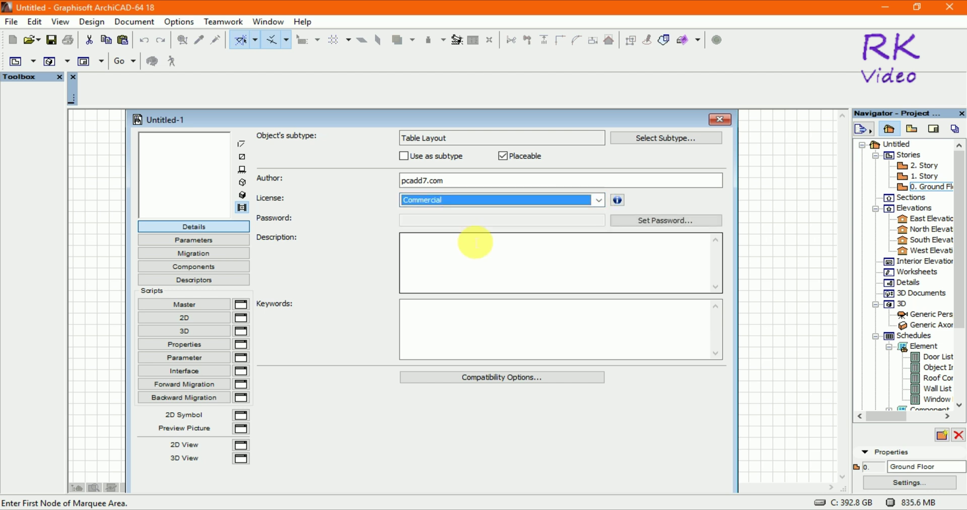
{"action": "left_click", "coordinate": [645, 220]}
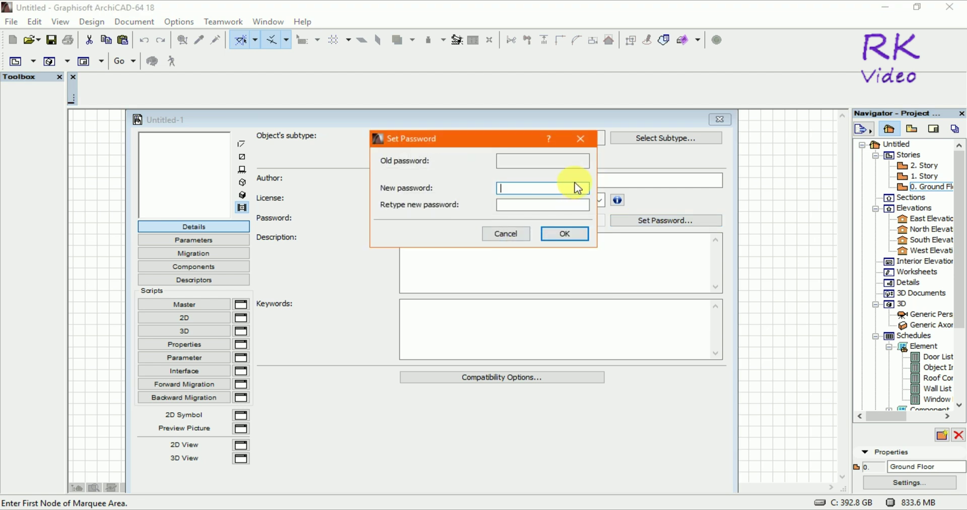
Close Set Password without a password and switch the license back to Public Domain Dedication 1.0
{"action": "left_click", "coordinate": [562, 237]}
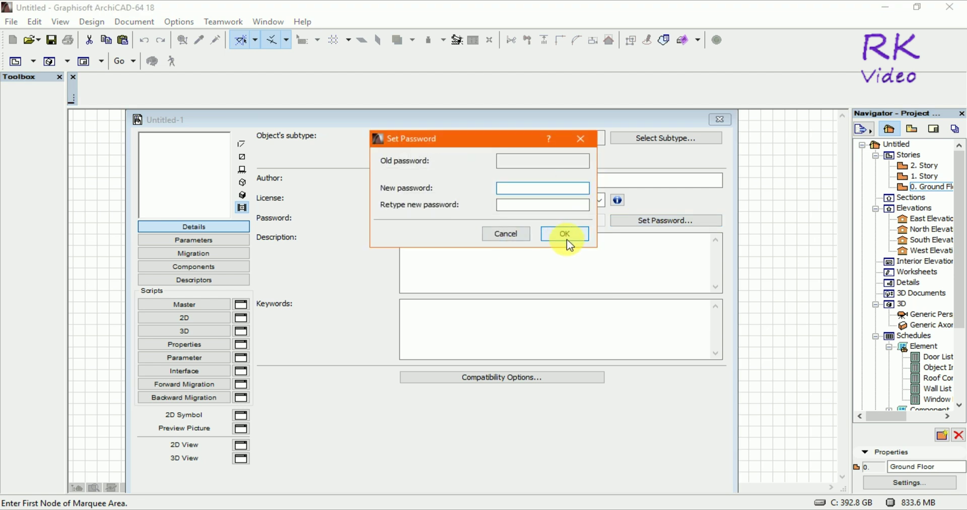
{"action": "left_click", "coordinate": [582, 139]}
{"action": "left_click", "coordinate": [531, 200]}
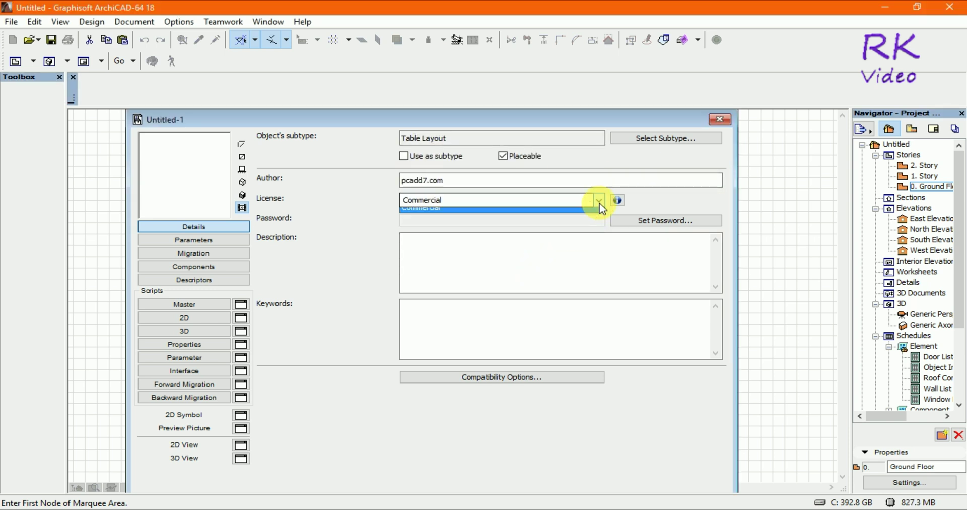
{"action": "left_click", "coordinate": [479, 214]}
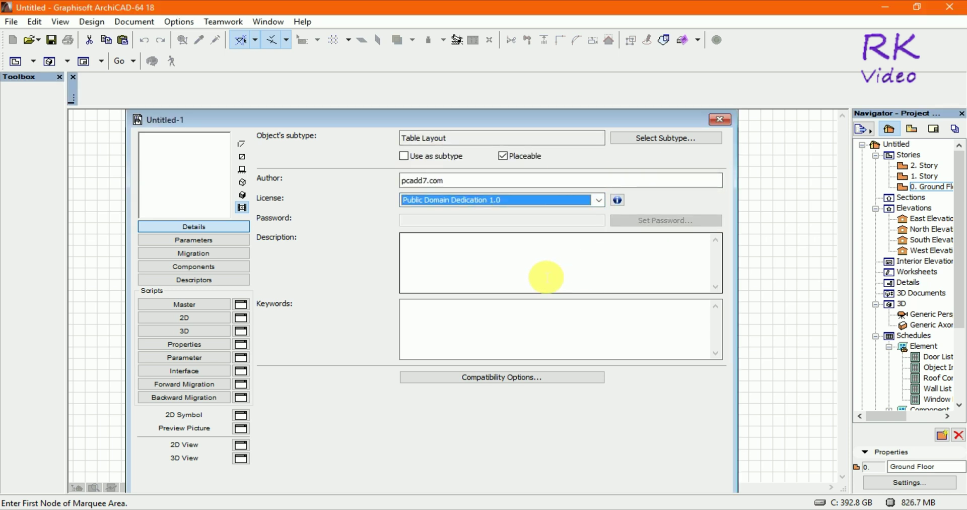
{"action": "left_click", "coordinate": [545, 277]}
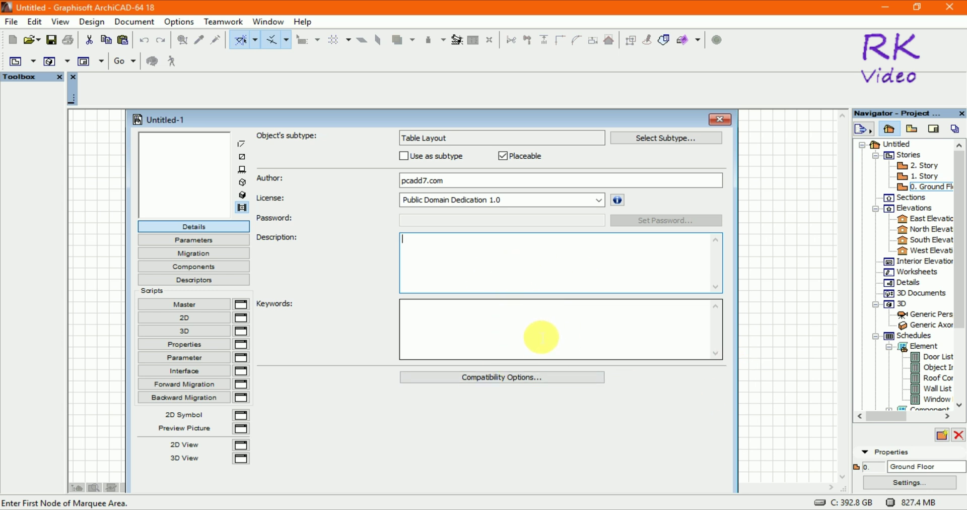
{"action": "left_click", "coordinate": [511, 381]}
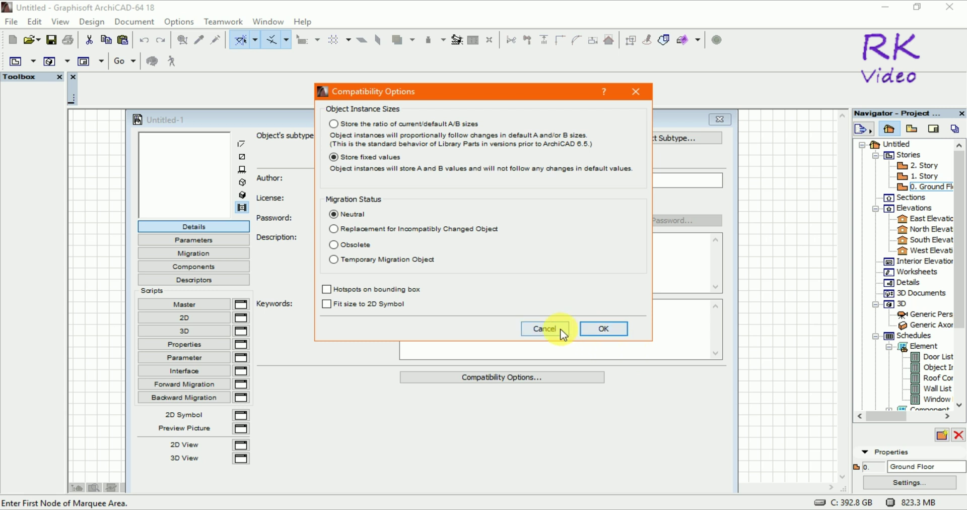
{"action": "left_click", "coordinate": [601, 329]}
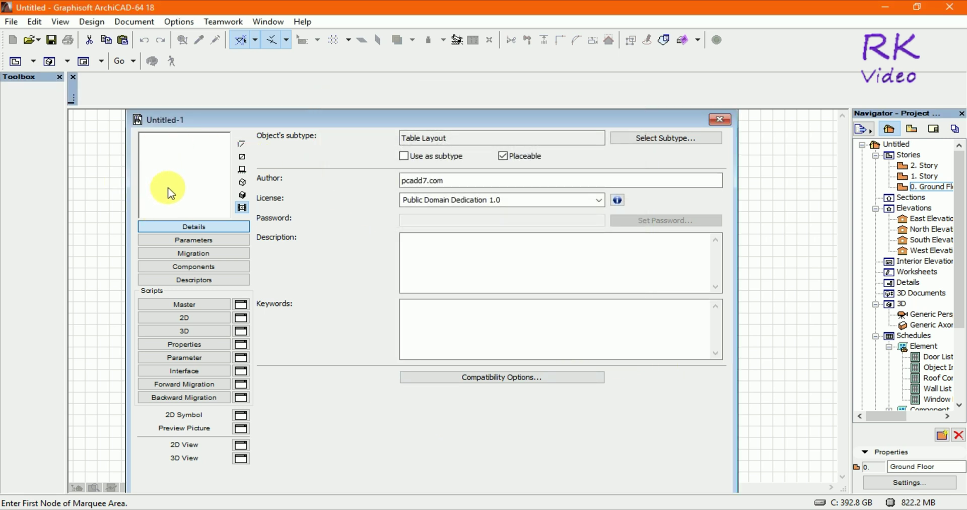
{"action": "left_click", "coordinate": [243, 194]}
Show the Parameters list, then add a trial parameter and delete it again
{"action": "left_click", "coordinate": [187, 241]}
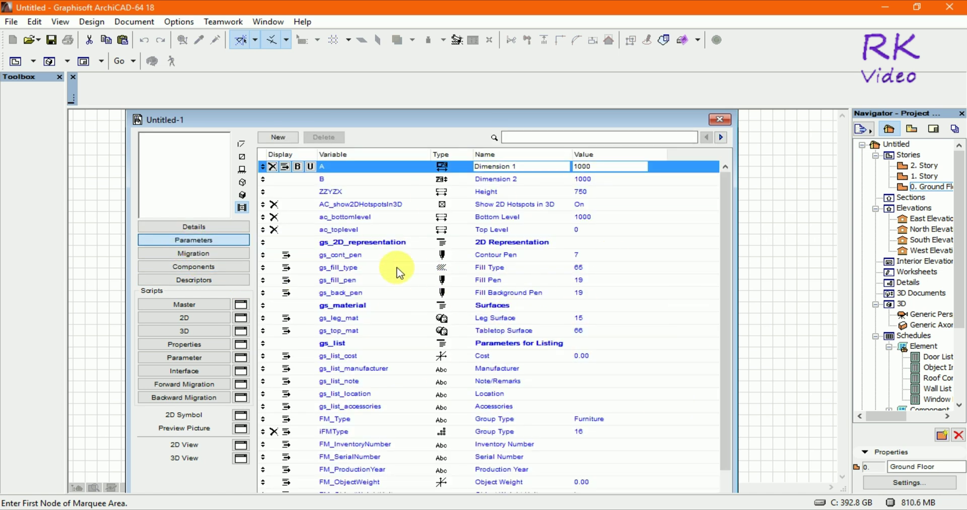
{"action": "left_click_drag", "start_coordinate": [724, 257], "coordinate": [737, 327]}
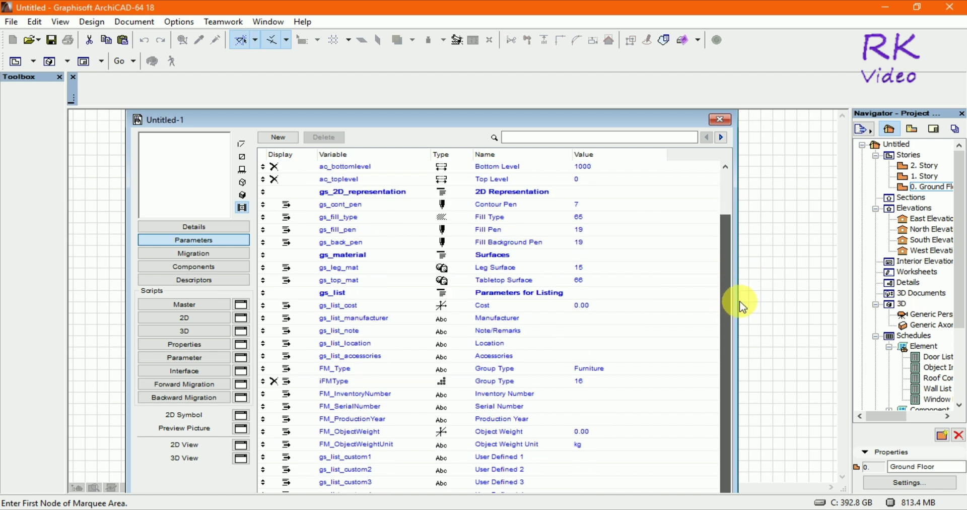
{"action": "left_click_drag", "start_coordinate": [737, 327], "coordinate": [745, 243]}
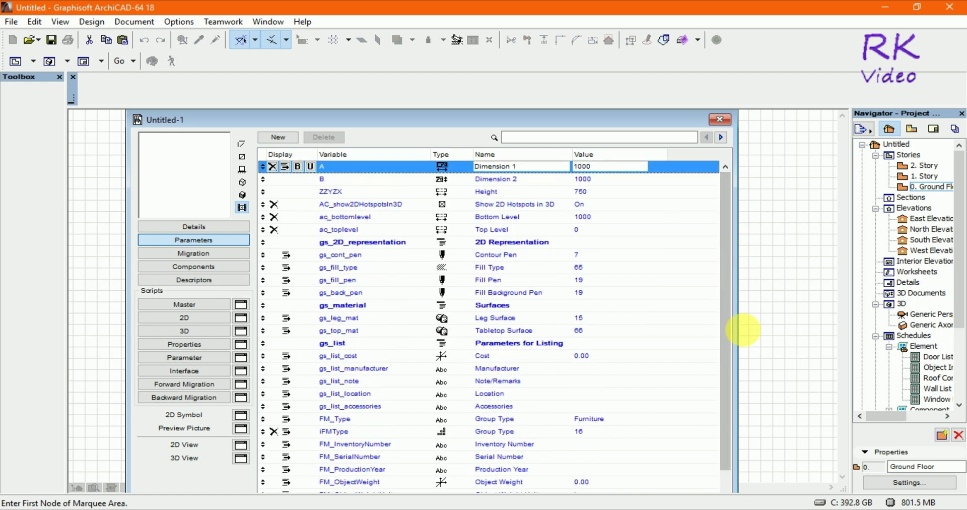
{"action": "left_click", "coordinate": [286, 139]}
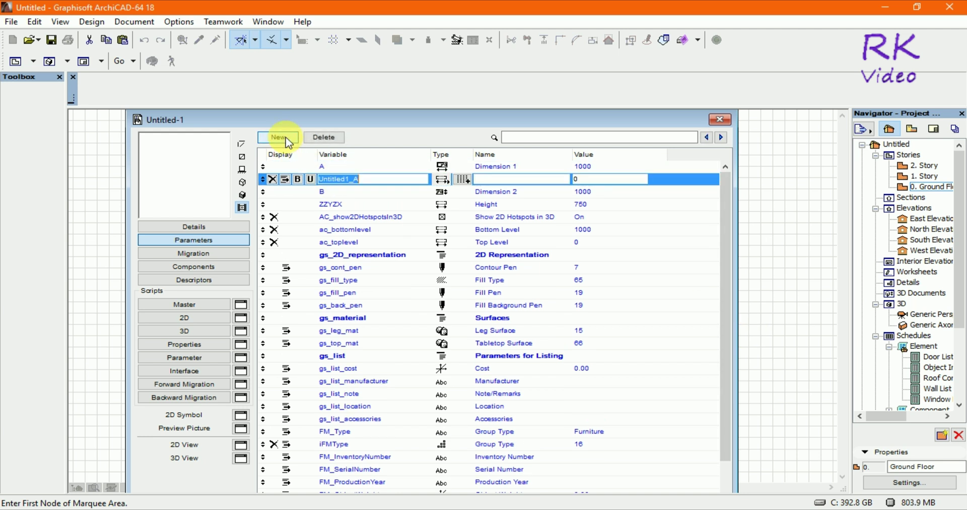
{"action": "left_click", "coordinate": [274, 178]}
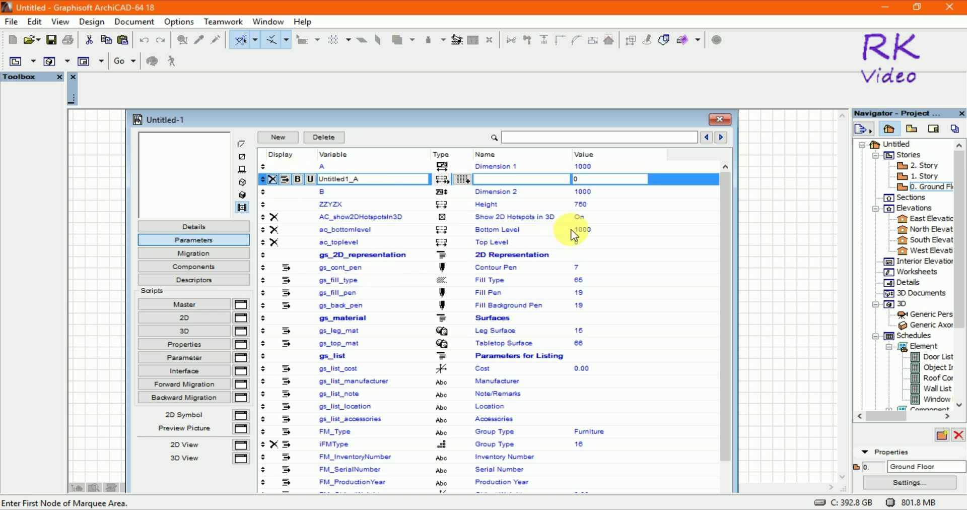
{"action": "left_click", "coordinate": [316, 138]}
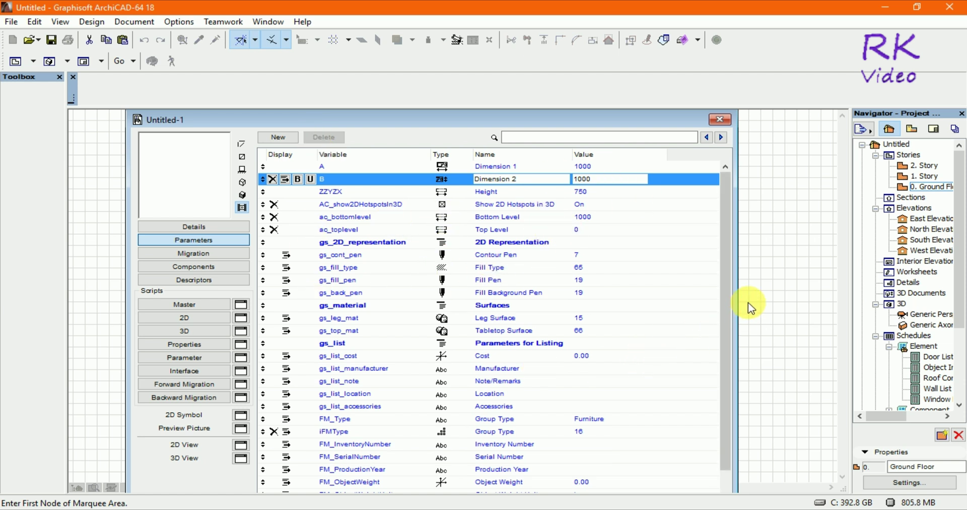
Reposition the object editor window, remove the empty docked strip, and show the Migration page
{"action": "left_click_drag", "start_coordinate": [527, 123], "coordinate": [579, 111]}
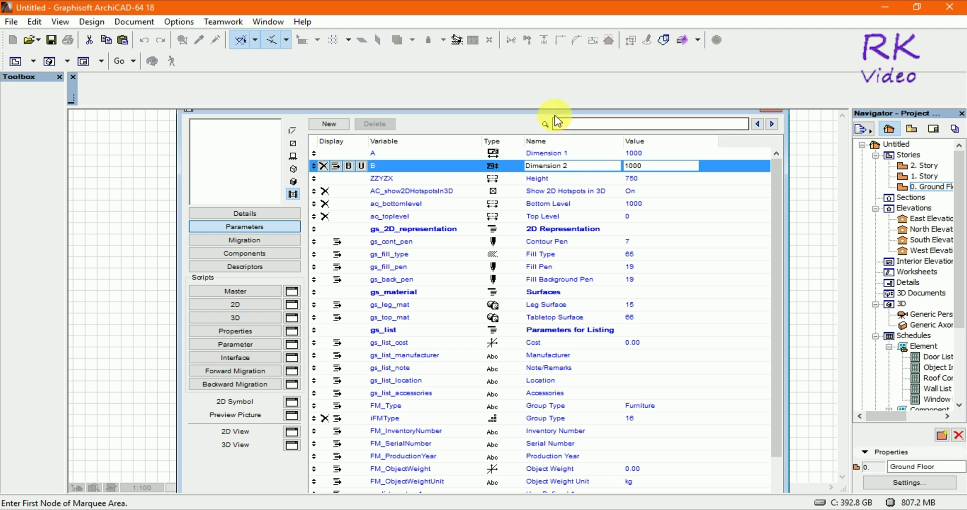
{"action": "left_click_drag", "start_coordinate": [557, 112], "coordinate": [559, 140]}
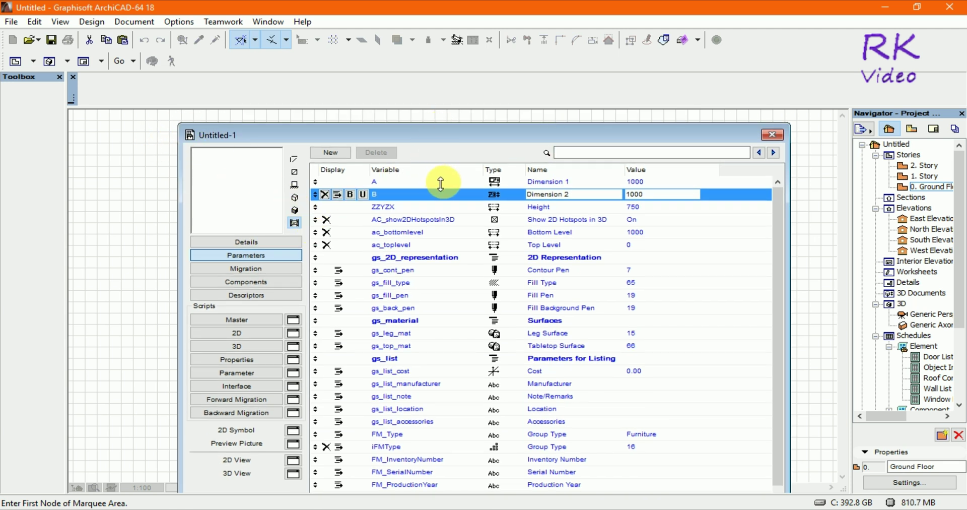
{"action": "mouse_move", "coordinate": [534, 135]}
{"action": "left_mouse_down"}
{"action": "mouse_move", "coordinate": [584, 112]}
{"action": "mouse_move", "coordinate": [443, 134]}
{"action": "left_mouse_up"}
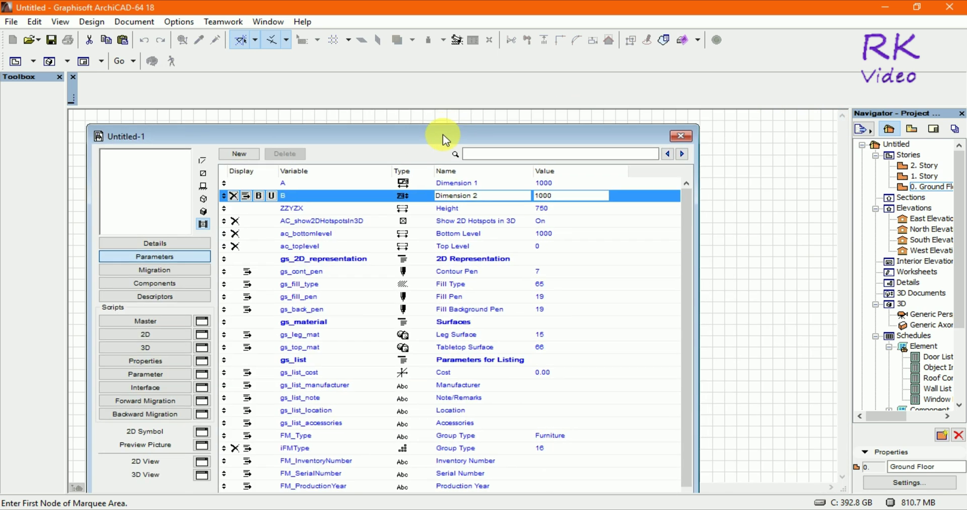
{"action": "left_click", "coordinate": [74, 78]}
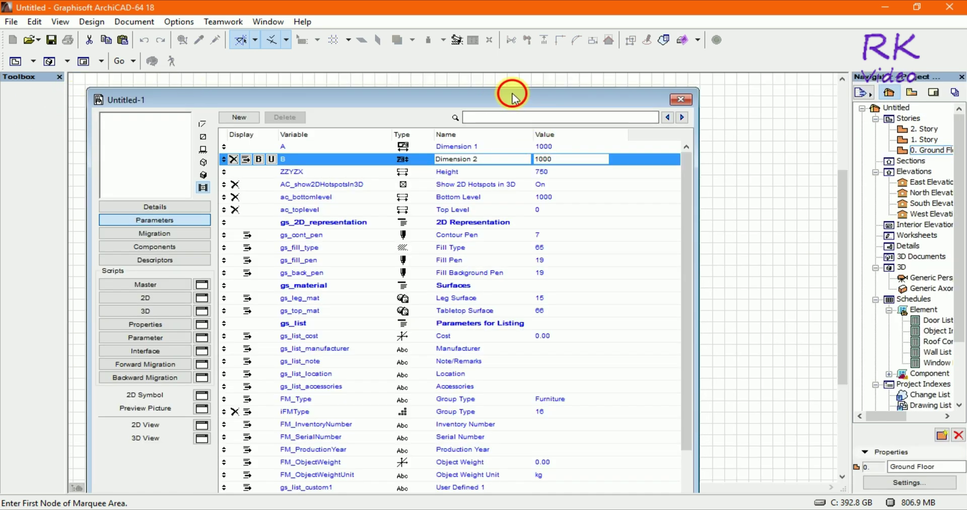
{"action": "mouse_move", "coordinate": [512, 96]}
{"action": "left_mouse_down"}
{"action": "mouse_move", "coordinate": [573, 74]}
{"action": "mouse_move", "coordinate": [582, 105]}
{"action": "mouse_move", "coordinate": [598, 107]}
{"action": "mouse_move", "coordinate": [597, 86]}
{"action": "left_mouse_up"}
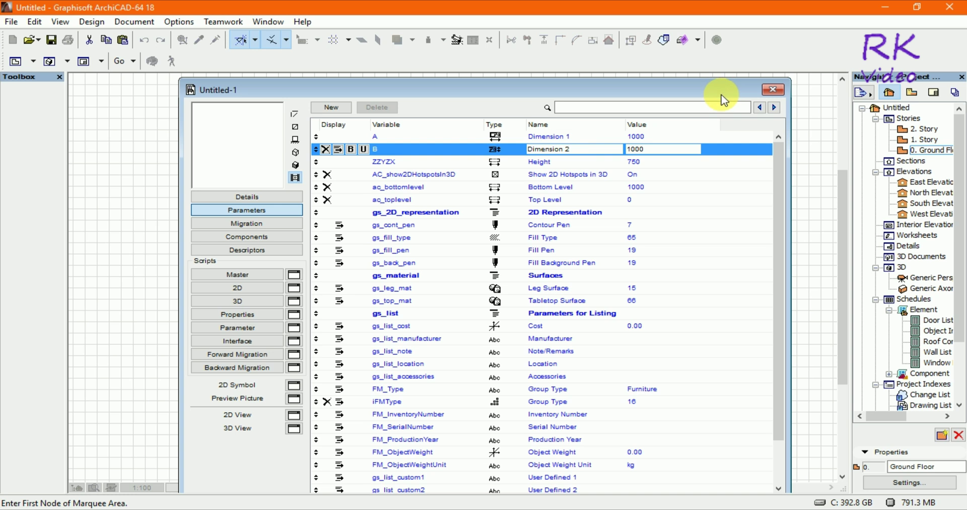
{"action": "left_click_drag", "start_coordinate": [721, 95], "coordinate": [736, 80]}
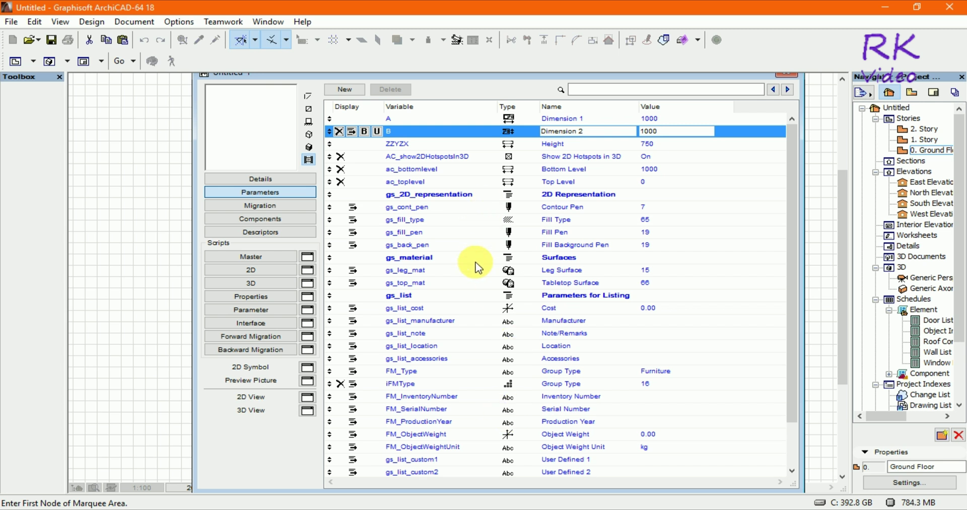
{"action": "left_click", "coordinate": [262, 205]}
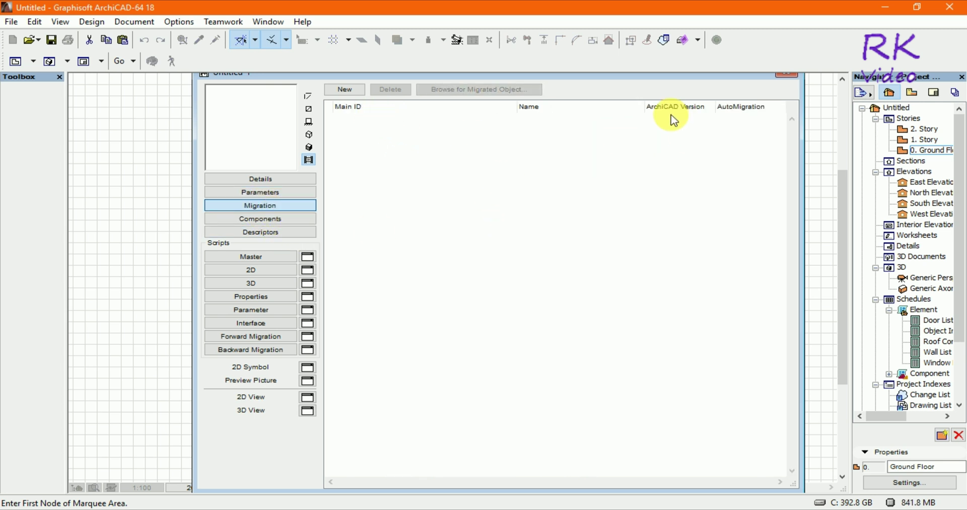
Look through the Components, Descriptors and Master pages, opening and closing the Master script window
{"action": "left_click", "coordinate": [246, 222]}
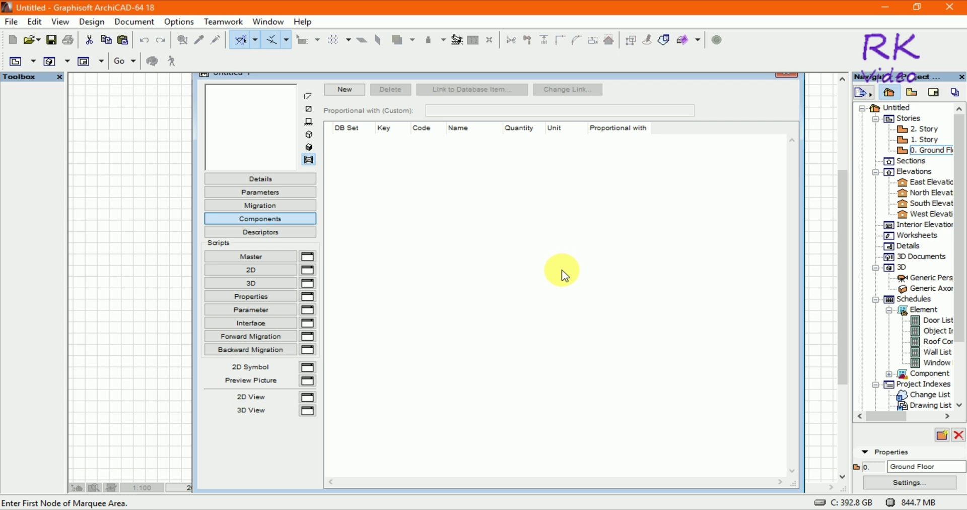
{"action": "left_click", "coordinate": [267, 232]}
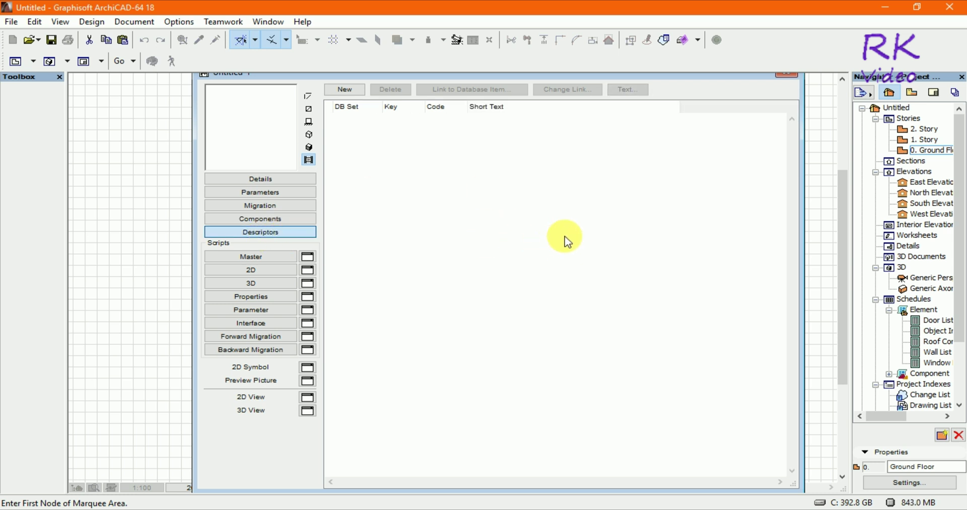
{"action": "left_click", "coordinate": [257, 259]}
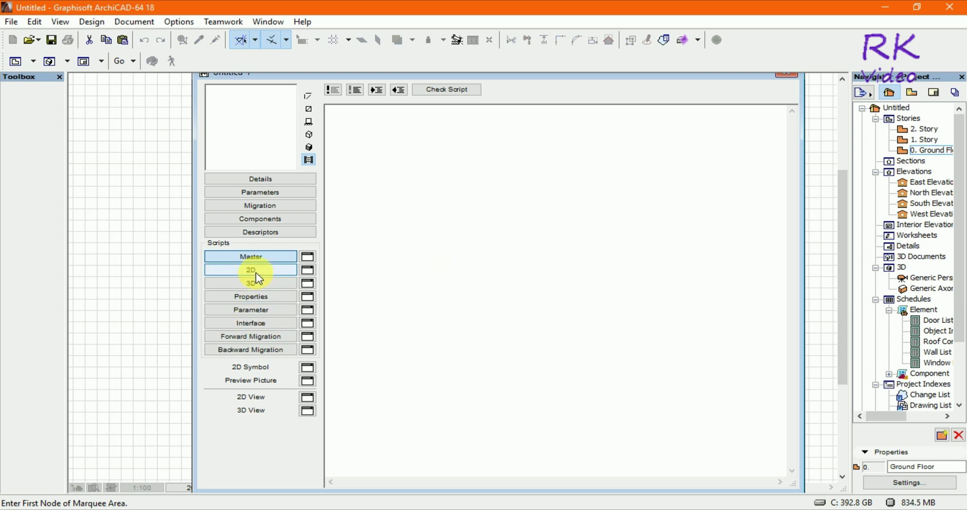
{"action": "left_click", "coordinate": [308, 256]}
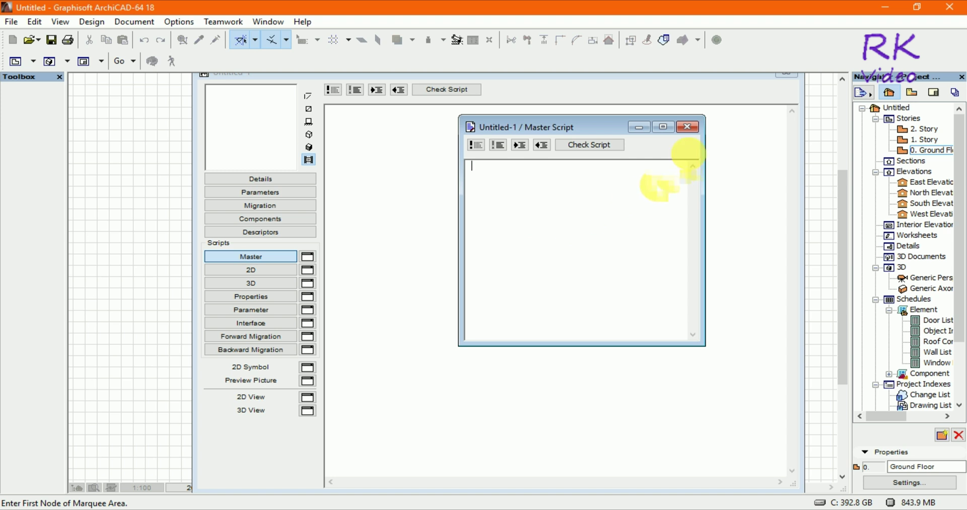
{"action": "left_click", "coordinate": [690, 127]}
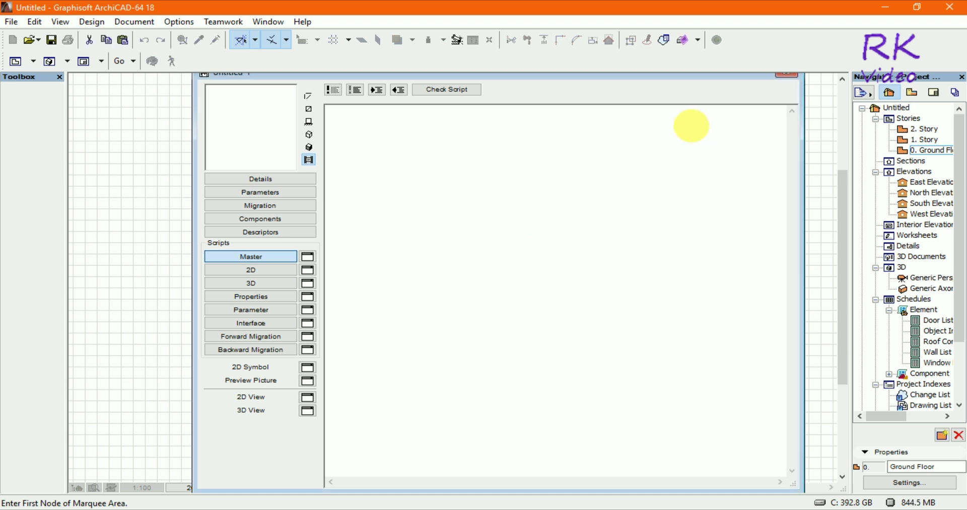
Move from the 2D script to the 3D script and begin typing the first block command
{"action": "left_click", "coordinate": [252, 271]}
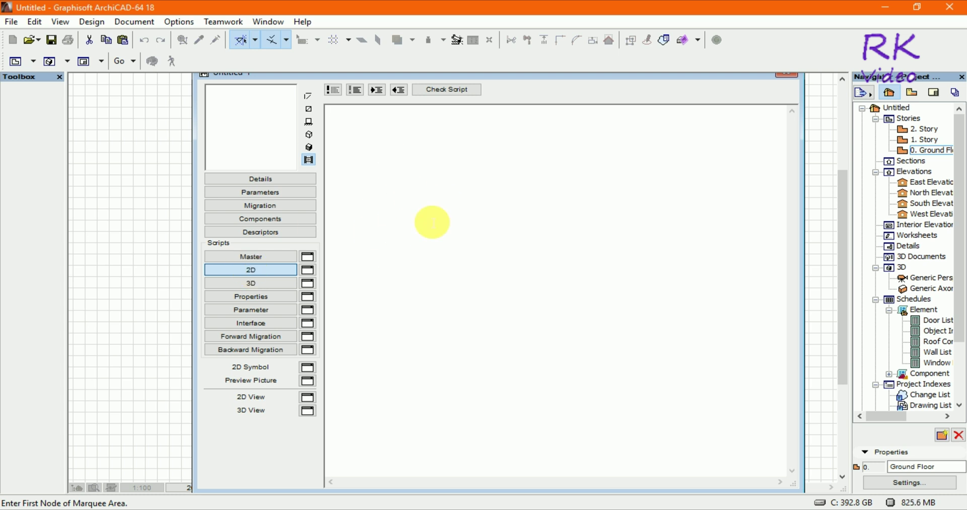
{"action": "left_click", "coordinate": [354, 130]}
{"action": "type", "text": "block 2,2,2"}
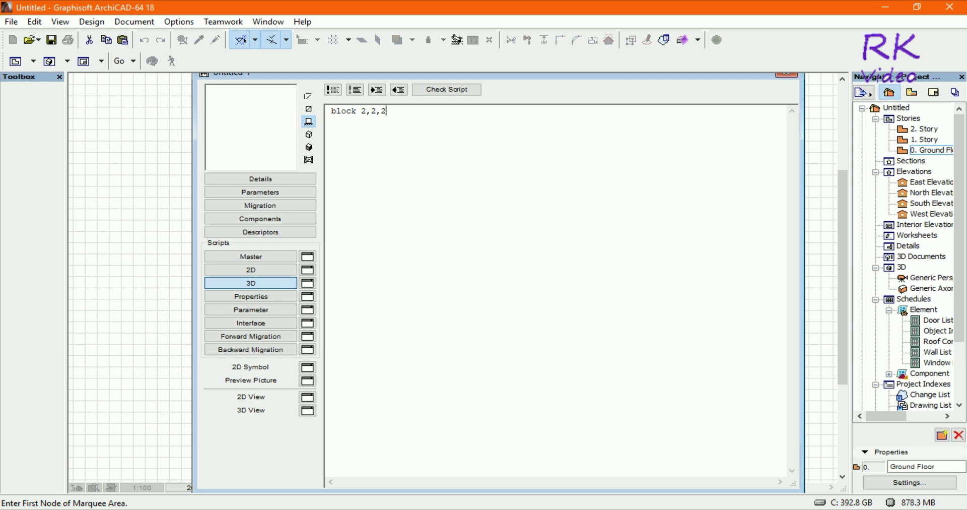
{"action": "left_click", "coordinate": [447, 90]}
{"action": "left_click", "coordinate": [476, 192]}
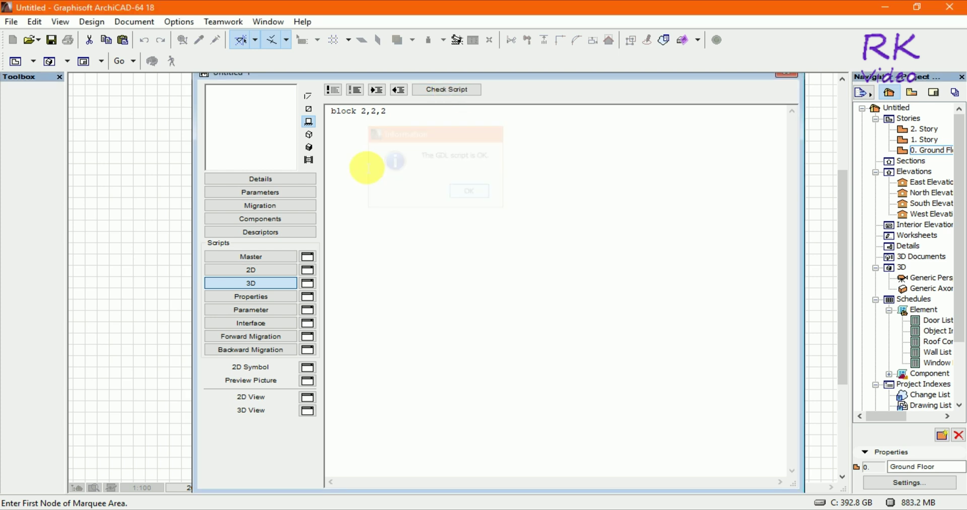
{"action": "left_click", "coordinate": [309, 147]}
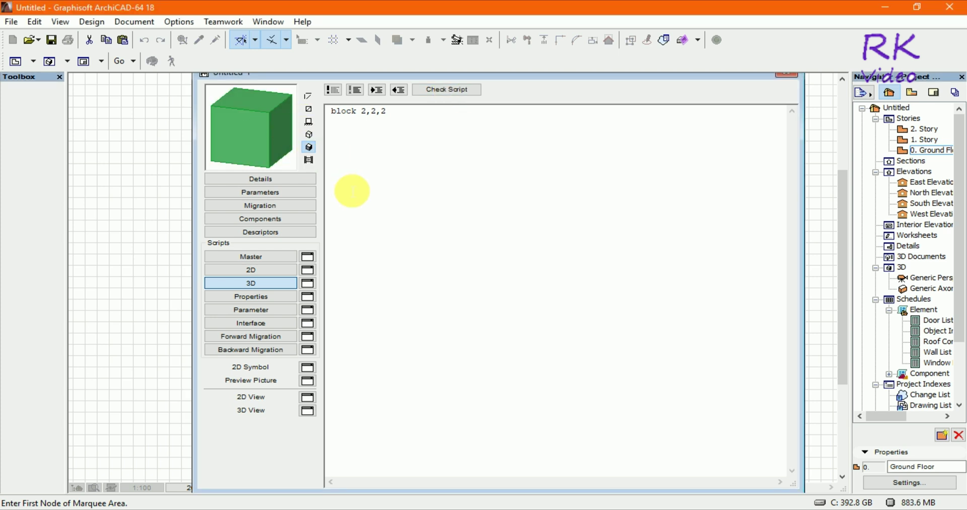
{"action": "left_click", "coordinate": [307, 283]}
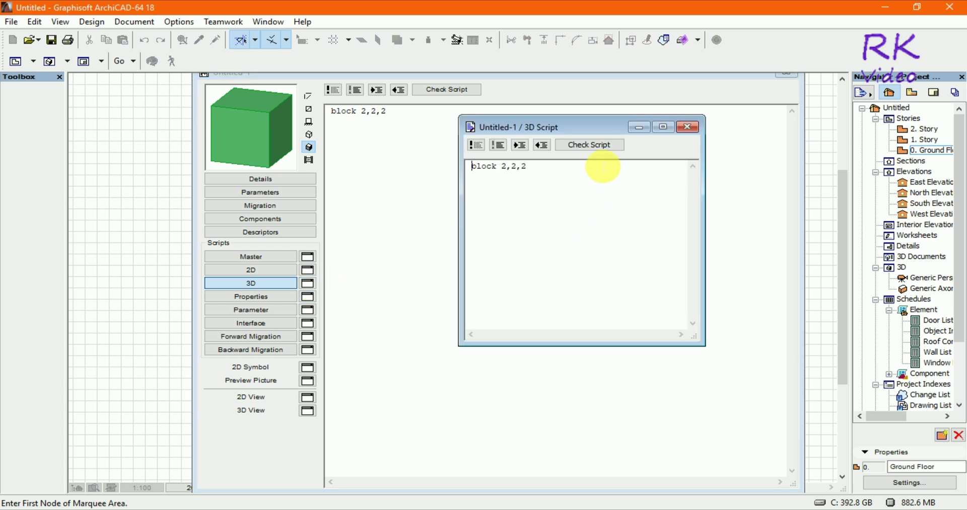
{"action": "left_click", "coordinate": [690, 129]}
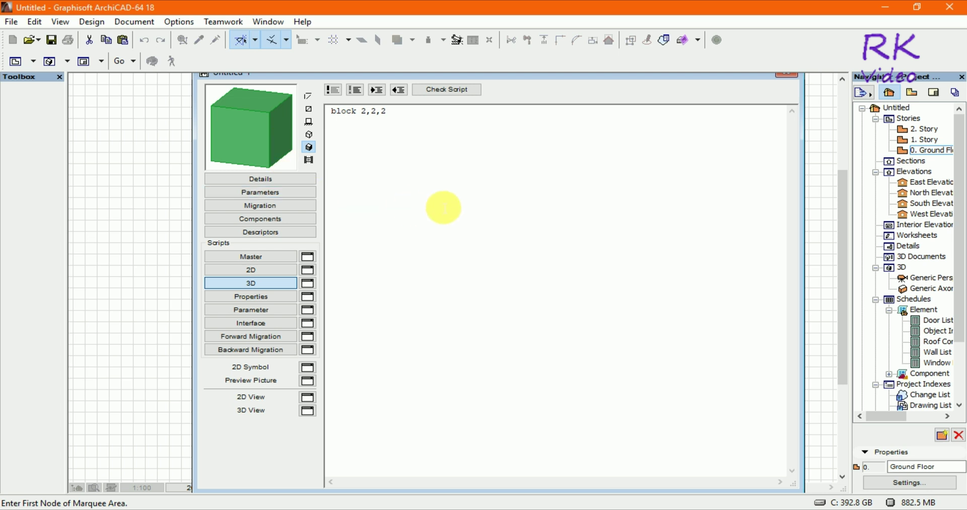
{"action": "left_click", "coordinate": [310, 412]}
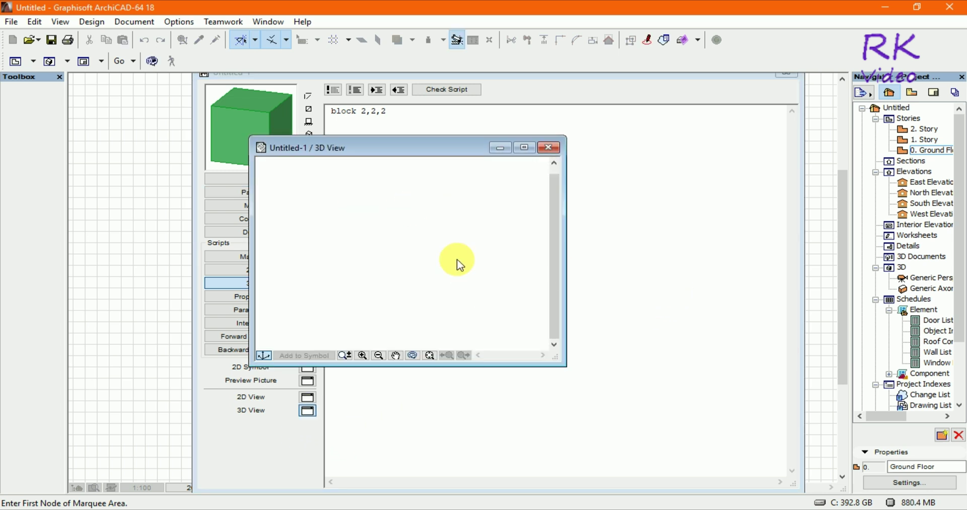
{"action": "mouse_move", "coordinate": [429, 150]}
{"action": "left_mouse_down"}
{"action": "mouse_move", "coordinate": [793, 169]}
{"action": "mouse_move", "coordinate": [563, 171]}
{"action": "left_mouse_up"}
{"action": "scroll", "coordinate": [579, 312], "scroll_direction": "down", "scroll_amount": 3}
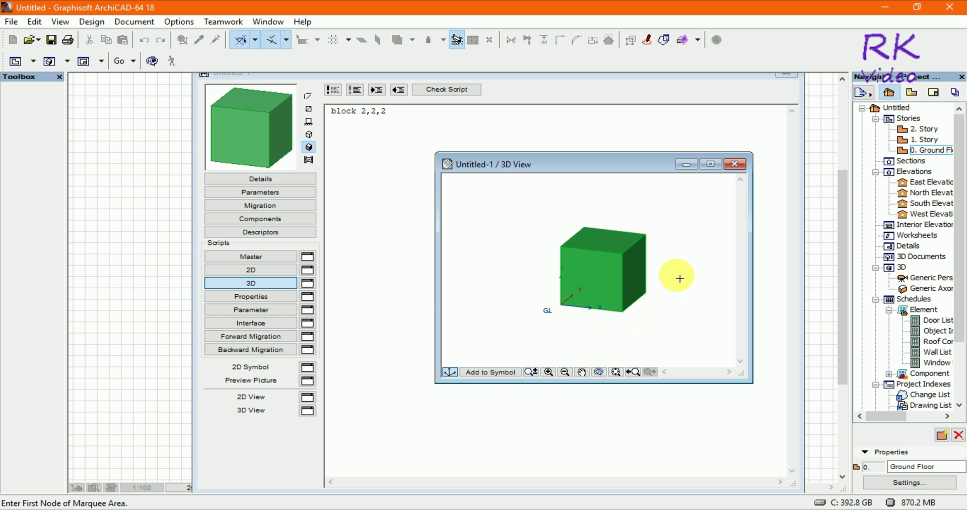
{"action": "middle_click_drag", "start_coordinate": [679, 279], "coordinate": [653, 304]}
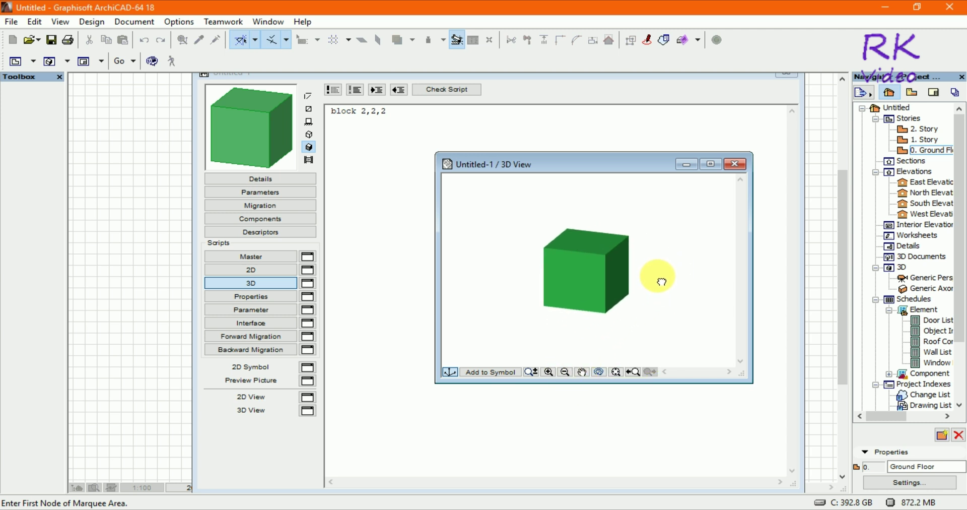
{"action": "mouse_move", "coordinate": [653, 308]}
{"action": "middle_mouse_down", "text": "shift"}
{"action": "mouse_move", "coordinate": [648, 275]}
{"action": "mouse_move", "coordinate": [687, 317]}
{"action": "mouse_move", "coordinate": [654, 320]}
{"action": "mouse_move", "coordinate": [643, 297]}
{"action": "mouse_move", "coordinate": [551, 259]}
{"action": "mouse_move", "coordinate": [581, 288]}
{"action": "mouse_move", "coordinate": [564, 265]}
{"action": "mouse_move", "coordinate": [518, 298]}
{"action": "mouse_move", "coordinate": [684, 315]}
{"action": "mouse_move", "coordinate": [675, 281]}
{"action": "mouse_move", "coordinate": [544, 289]}
{"action": "mouse_move", "coordinate": [623, 294]}
{"action": "middle_mouse_up", "text": "shift"}
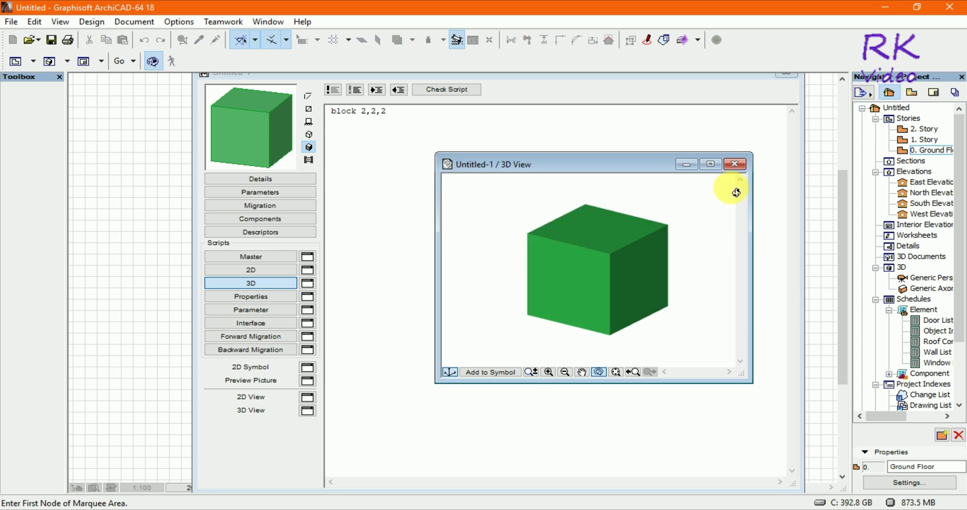
Close the 3D view window and set the object preview to shaded
{"action": "left_click", "coordinate": [744, 164]}
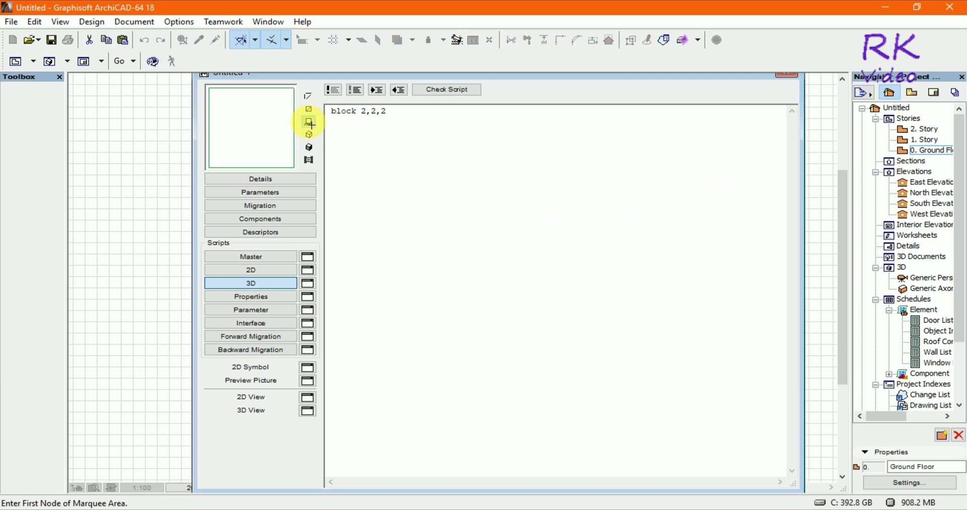
{"action": "left_click", "coordinate": [280, 285]}
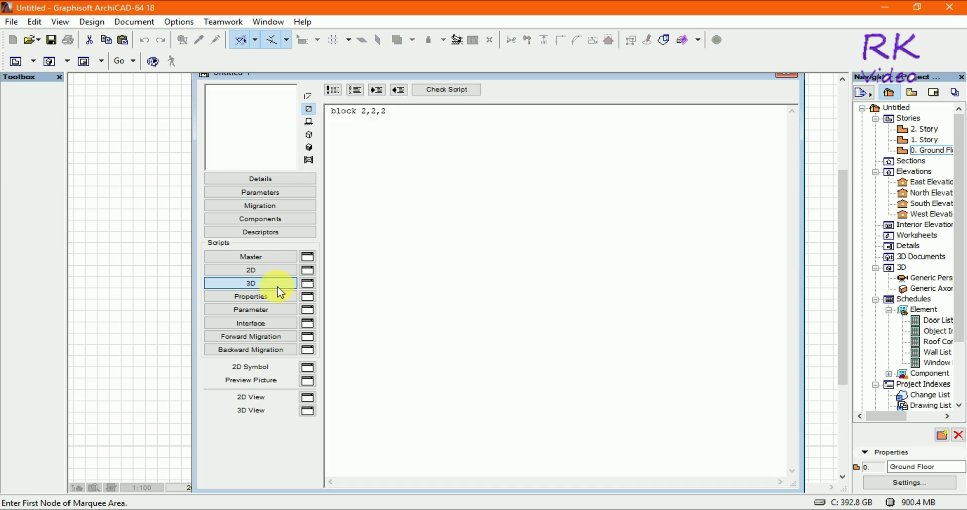
{"action": "left_click", "coordinate": [310, 147]}
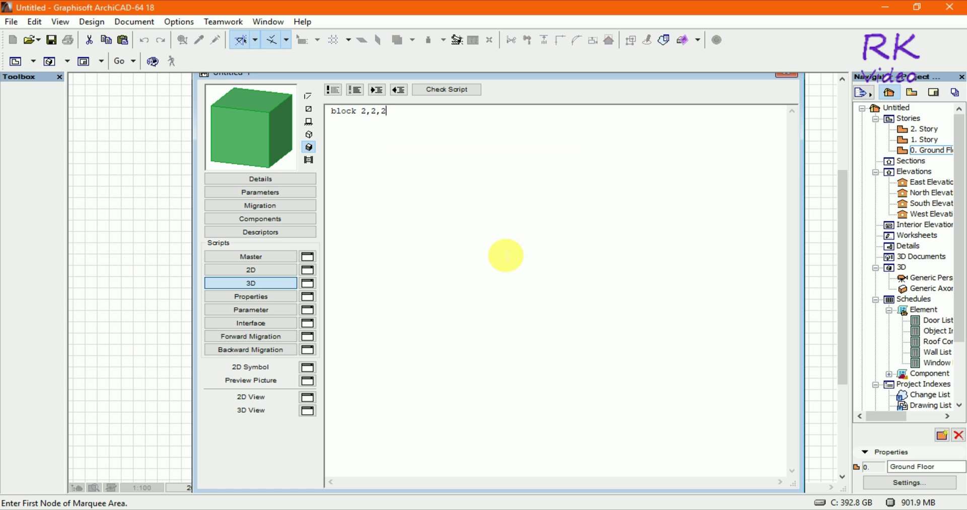
Add 'add 2,2,2' and 'block 1,1,1' below the first block and fix the flagged offset line
{"action": "key", "text": "Return"}
{"action": "type", "text": "add"}
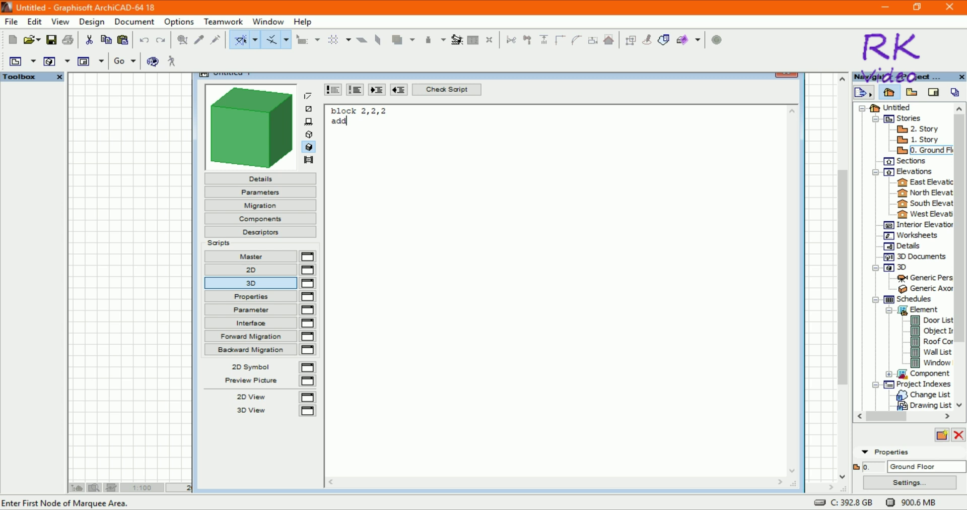
{"action": "left_click_drag", "start_coordinate": [351, 121], "coordinate": [424, 127]}
{"action": "type", "text": "20"}
{"action": "type", "text": "block 1,1,1"}
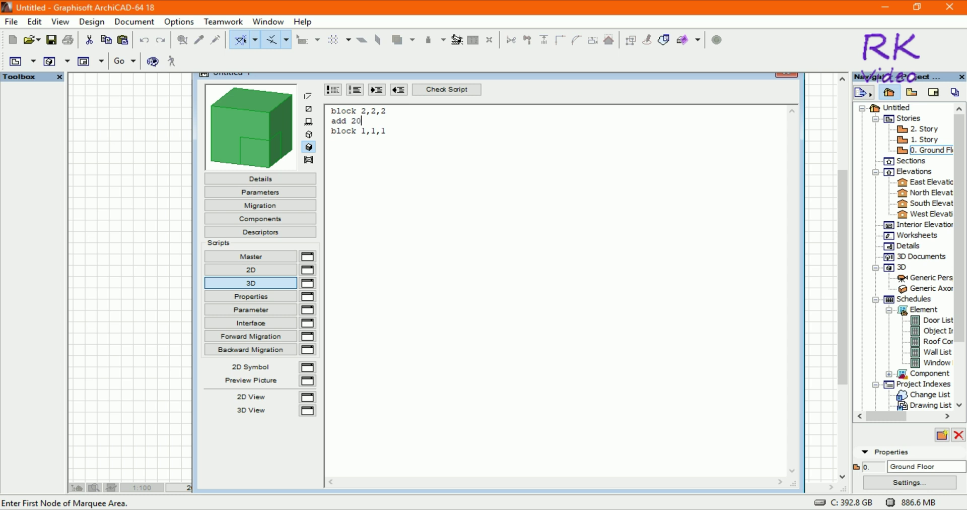
{"action": "left_click", "coordinate": [455, 89]}
{"action": "left_click", "coordinate": [500, 191]}
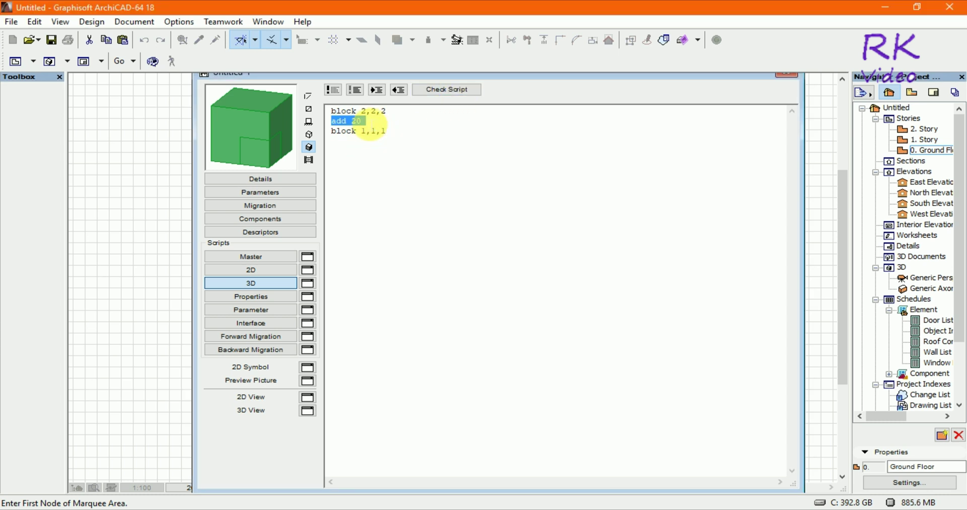
{"action": "left_click", "coordinate": [368, 125]}
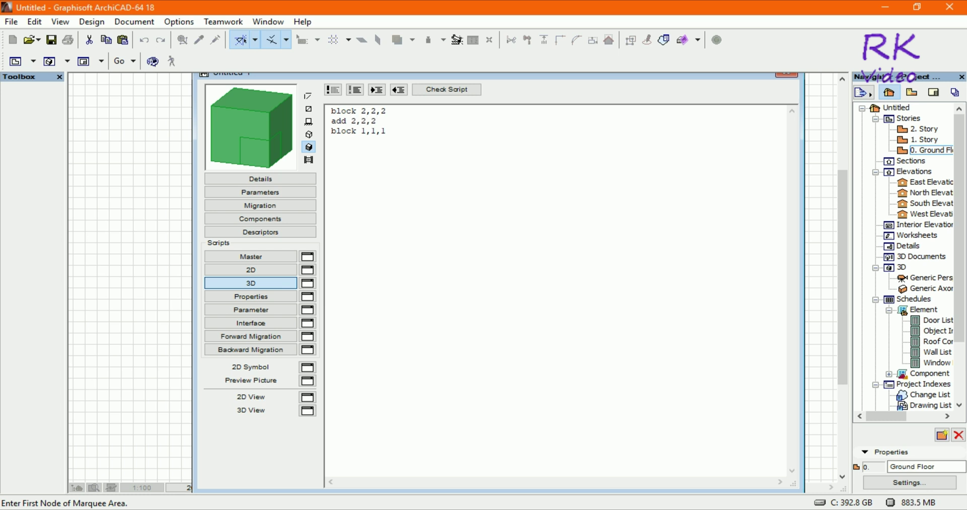
Re-check the edited script, confirm it is error-free, and remove the stray blank line
{"action": "key", "text": "Return"}
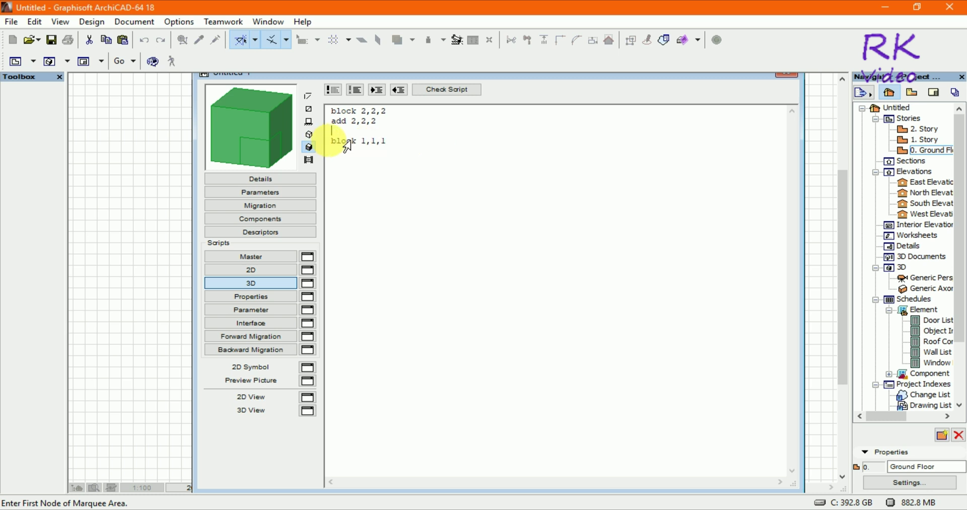
{"action": "left_click", "coordinate": [464, 90]}
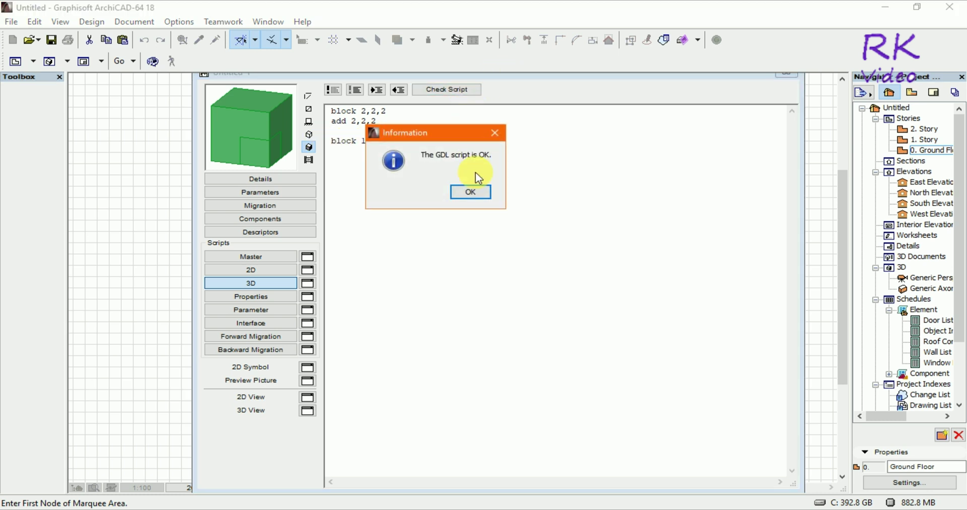
{"action": "left_click", "coordinate": [476, 191]}
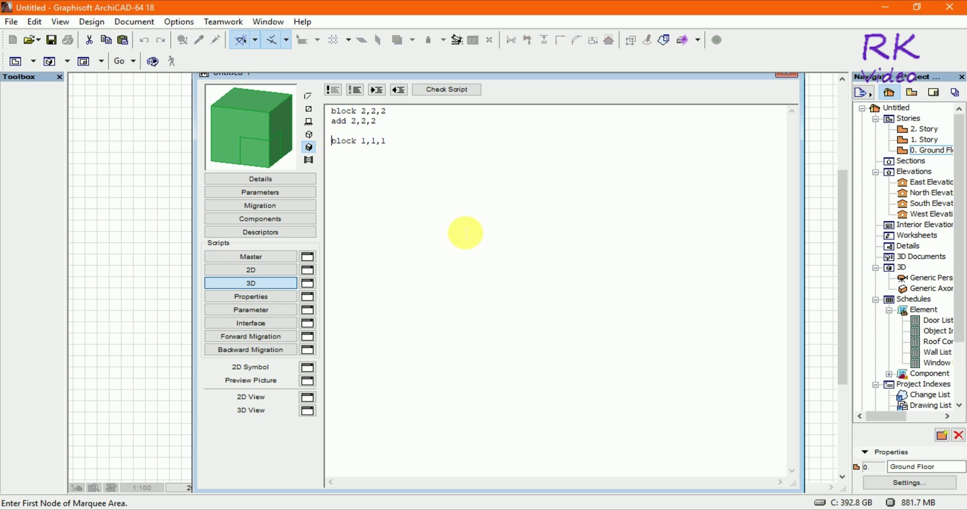
{"action": "key", "text": "BackSpace"}
Display the two joined blocks in a 3D view, orbit them, and move the window off the script
{"action": "left_click", "coordinate": [312, 414]}
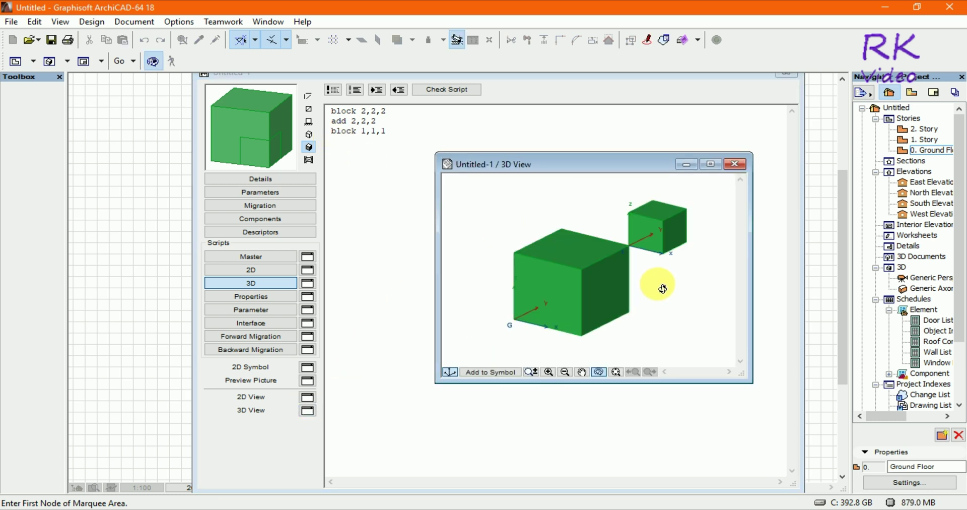
{"action": "mouse_move", "coordinate": [692, 280]}
{"action": "left_mouse_down"}
{"action": "mouse_move", "coordinate": [688, 294]}
{"action": "mouse_move", "coordinate": [532, 276]}
{"action": "mouse_move", "coordinate": [735, 190]}
{"action": "left_mouse_up"}
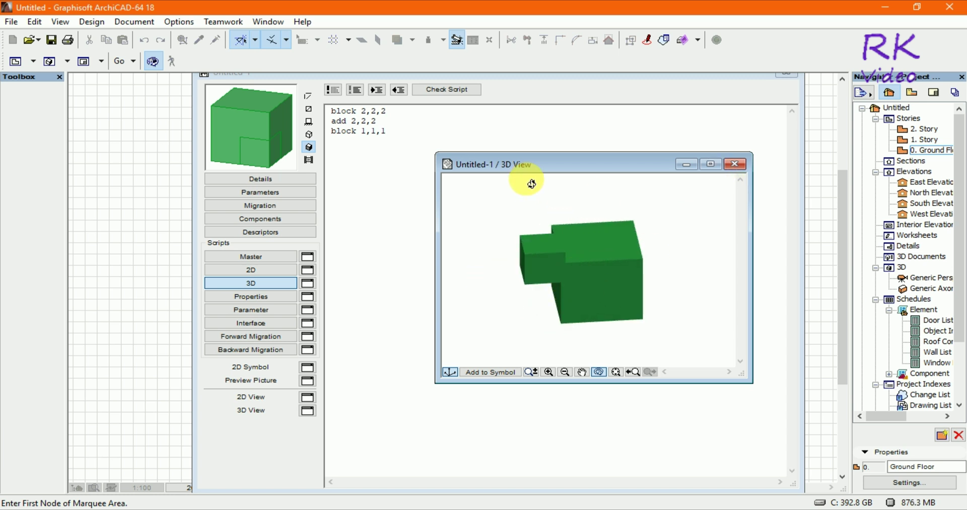
{"action": "left_click_drag", "start_coordinate": [443, 158], "coordinate": [302, 101]}
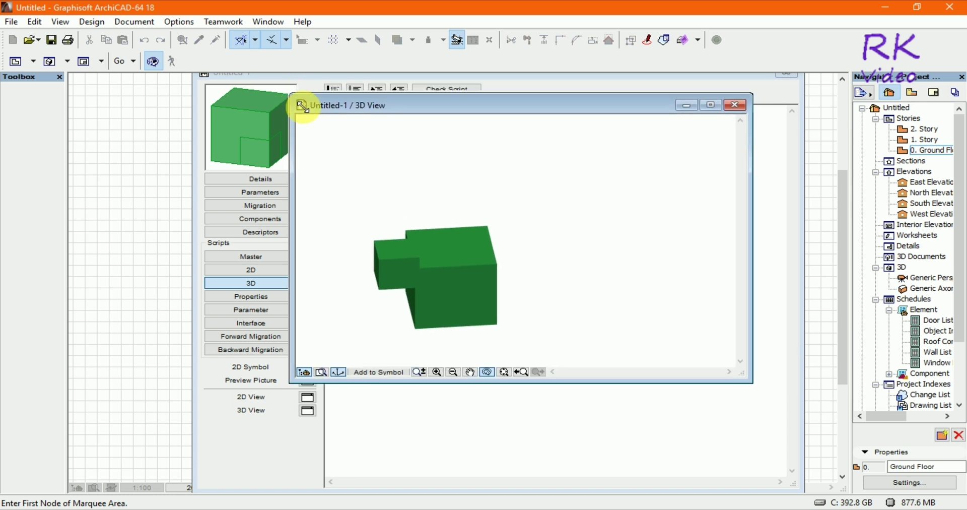
{"action": "mouse_move", "coordinate": [408, 298]}
{"action": "left_mouse_down"}
{"action": "mouse_move", "coordinate": [529, 302]}
{"action": "mouse_move", "coordinate": [630, 287]}
{"action": "mouse_move", "coordinate": [416, 277]}
{"action": "mouse_move", "coordinate": [416, 300]}
{"action": "left_mouse_up"}
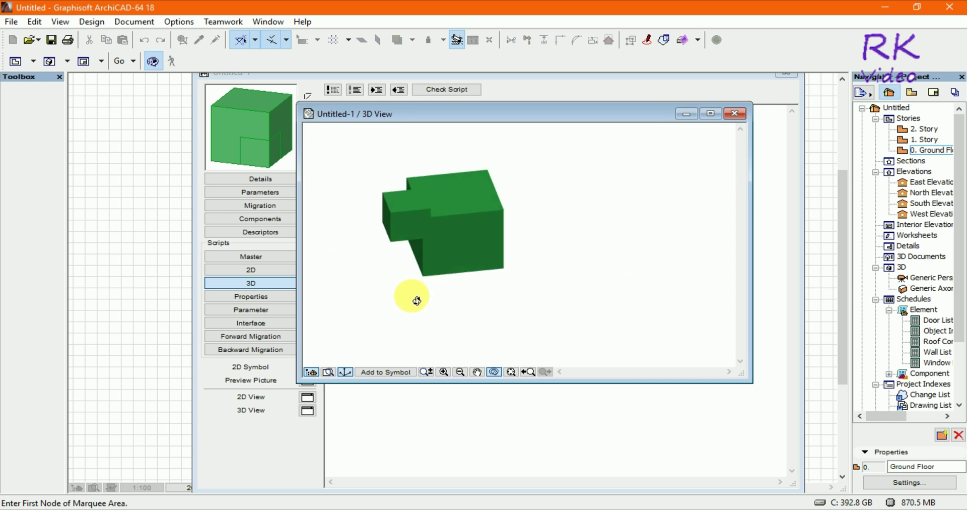
{"action": "left_click", "coordinate": [549, 295]}
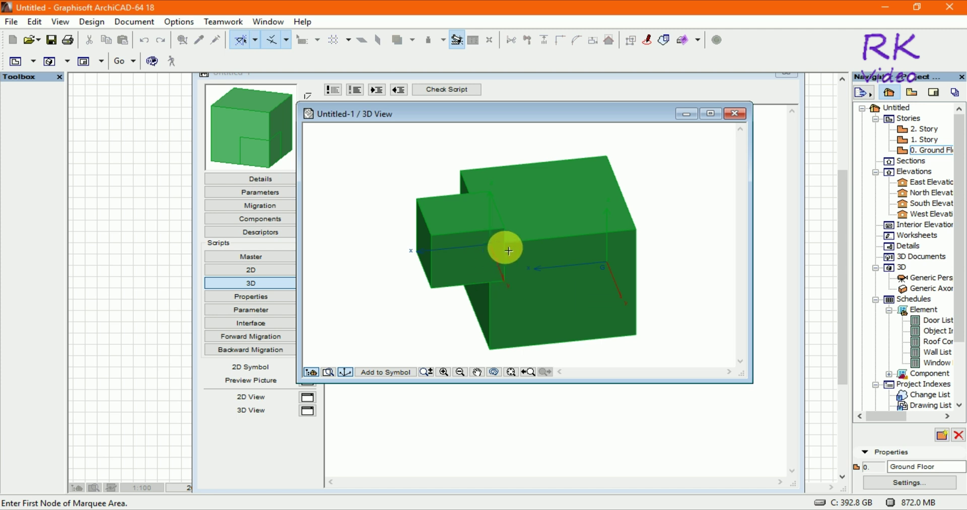
{"action": "left_click_drag", "start_coordinate": [561, 115], "coordinate": [698, 98]}
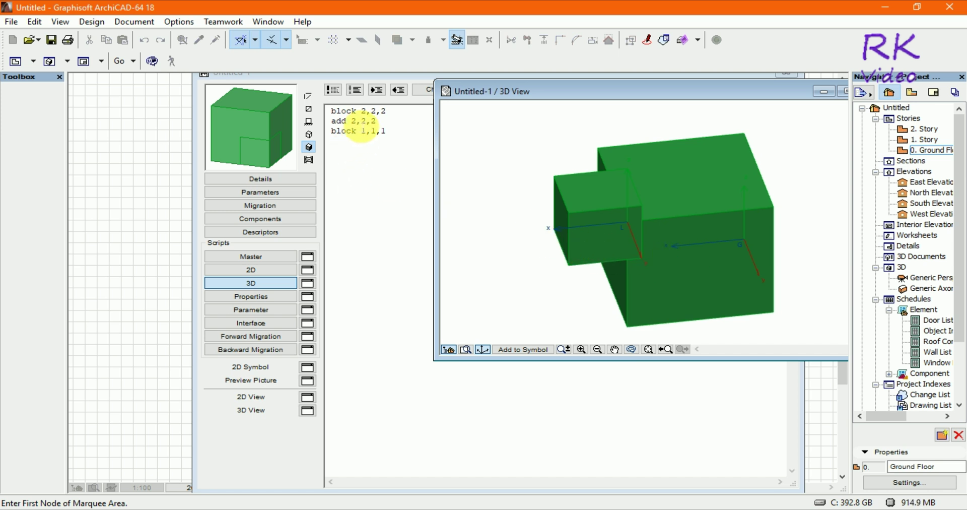
Change an offset value to 0 and check the two blocks from a near-front 3D view
{"action": "left_click", "coordinate": [358, 125]}
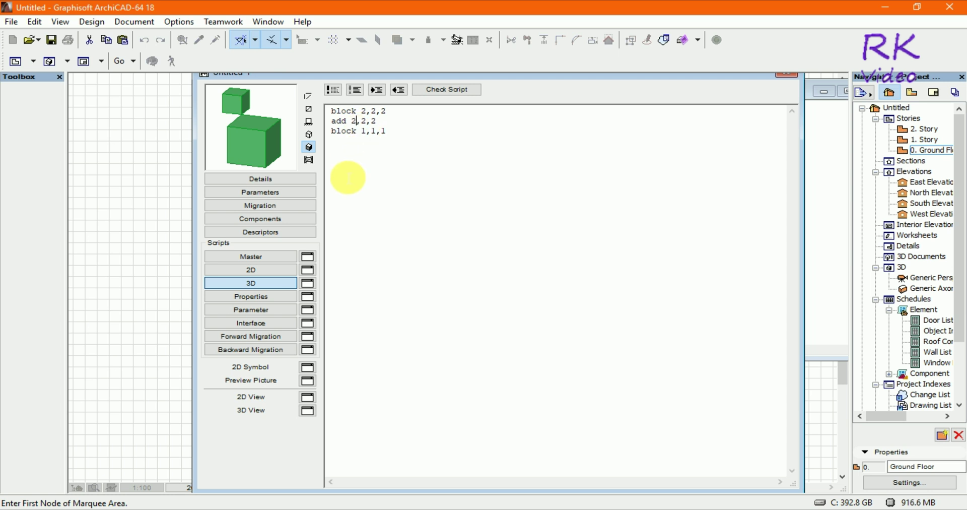
{"action": "type", "text": "0"}
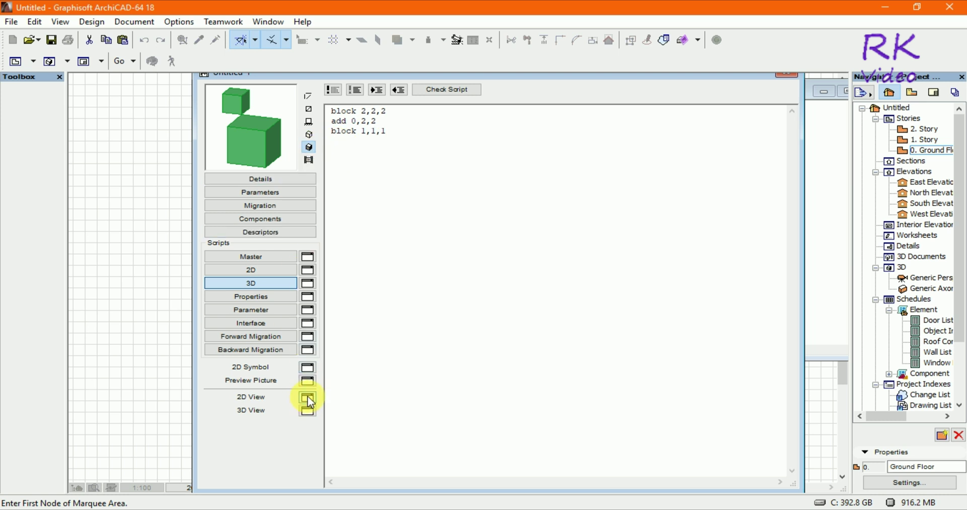
{"action": "left_click", "coordinate": [308, 410]}
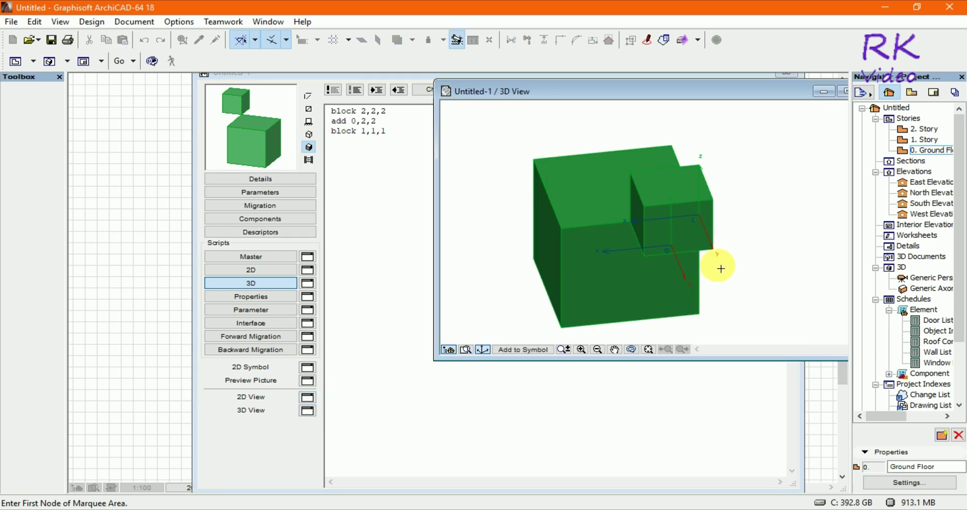
{"action": "mouse_move", "coordinate": [745, 258]}
{"action": "left_mouse_down"}
{"action": "mouse_move", "coordinate": [641, 257]}
{"action": "mouse_move", "coordinate": [540, 209]}
{"action": "mouse_move", "coordinate": [607, 151]}
{"action": "mouse_move", "coordinate": [724, 208]}
{"action": "mouse_move", "coordinate": [611, 283]}
{"action": "mouse_move", "coordinate": [566, 250]}
{"action": "mouse_move", "coordinate": [566, 235]}
{"action": "mouse_move", "coordinate": [707, 294]}
{"action": "left_mouse_up"}
{"action": "key", "text": "Escape"}
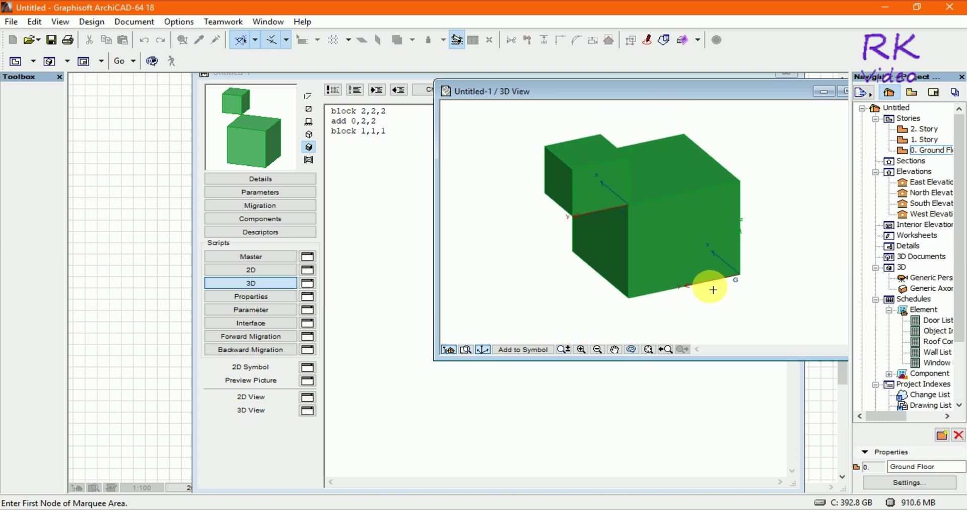
{"action": "scroll", "coordinate": [606, 206], "scroll_direction": "up", "scroll_amount": 2}
{"action": "scroll", "coordinate": [588, 201], "scroll_direction": "up", "scroll_amount": 2}
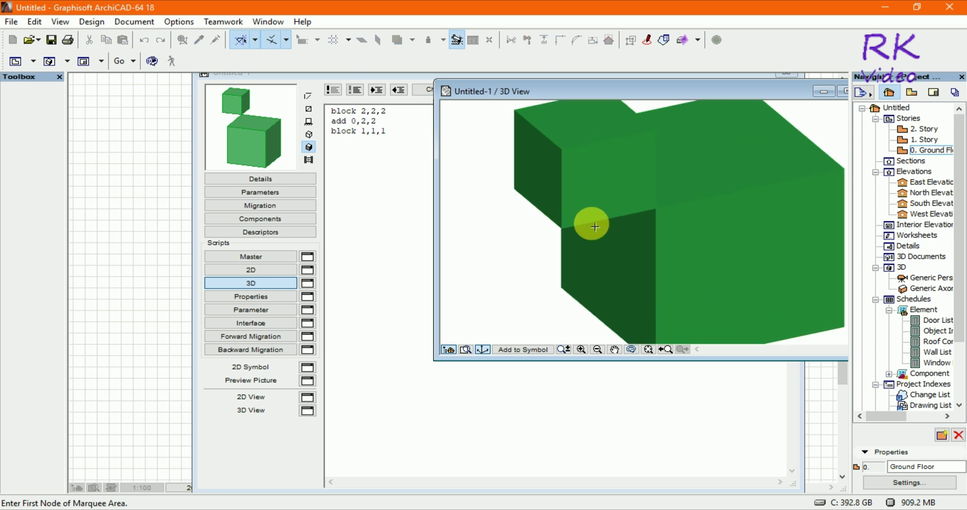
{"action": "scroll", "coordinate": [544, 280], "scroll_direction": "down", "scroll_amount": 1}
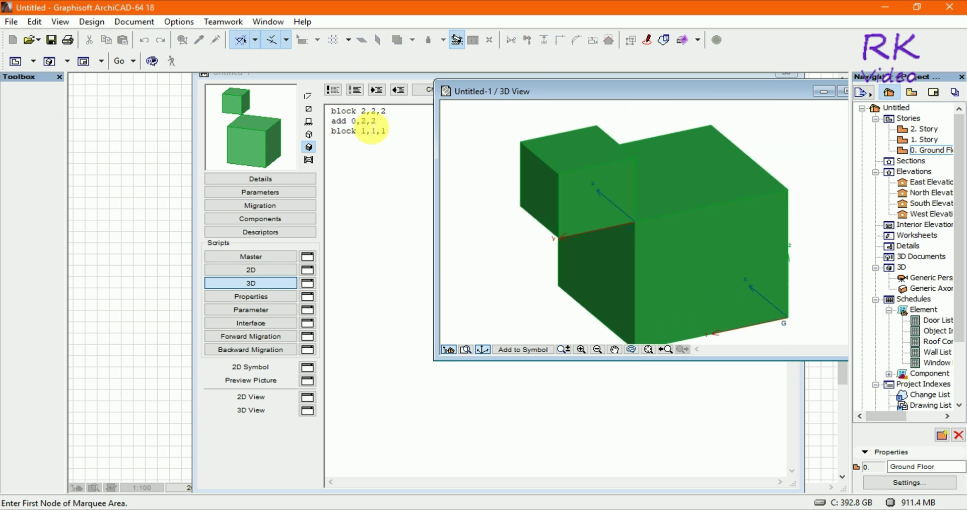
Zero another offset value to get add 0,0,2, then orbit the 3D view around the small block
{"action": "left_click", "coordinate": [375, 132]}
{"action": "left_click", "coordinate": [372, 129]}
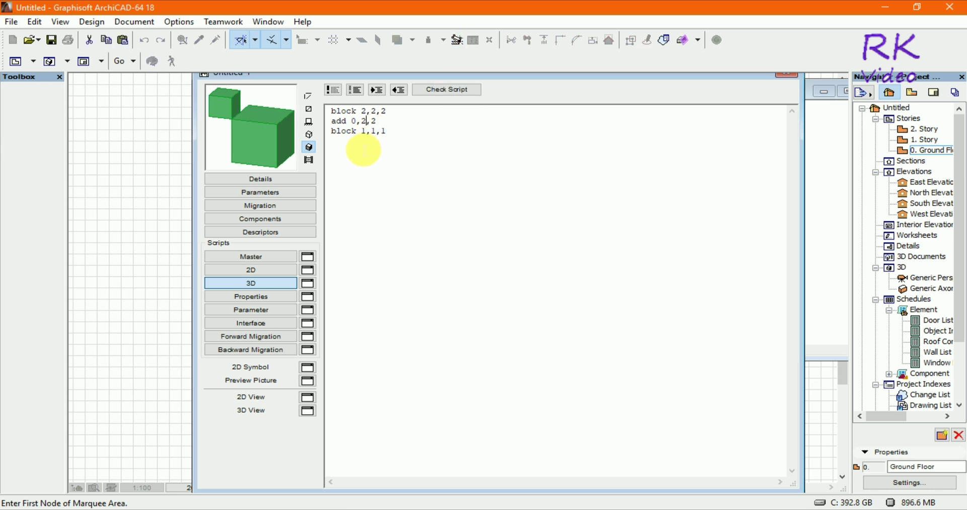
{"action": "type", "text": "0"}
{"action": "left_click", "coordinate": [388, 132]}
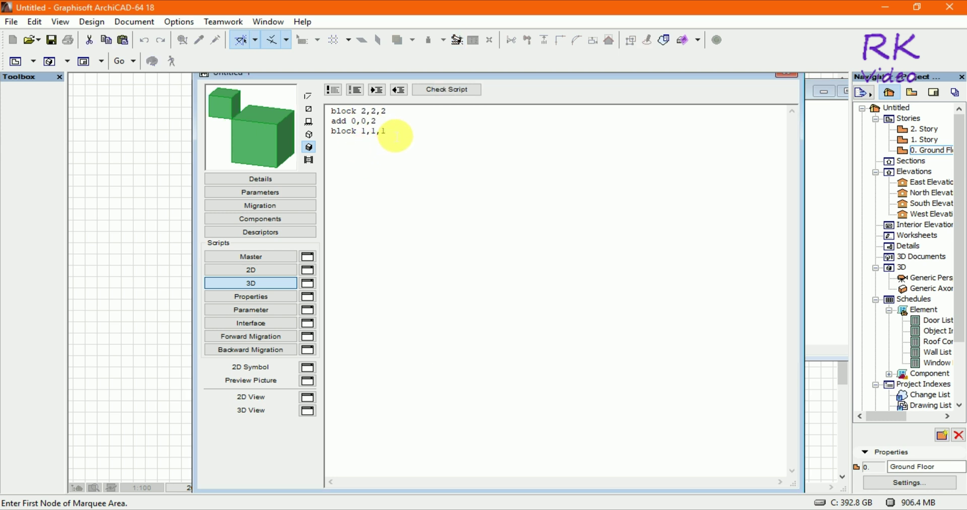
{"action": "left_click", "coordinate": [313, 413]}
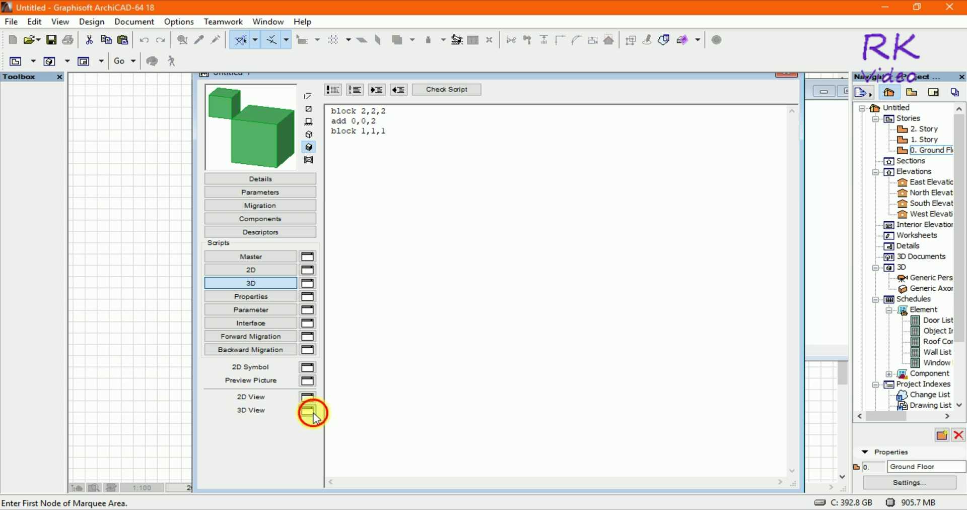
{"action": "scroll", "coordinate": [704, 181], "scroll_direction": "up", "scroll_amount": 2}
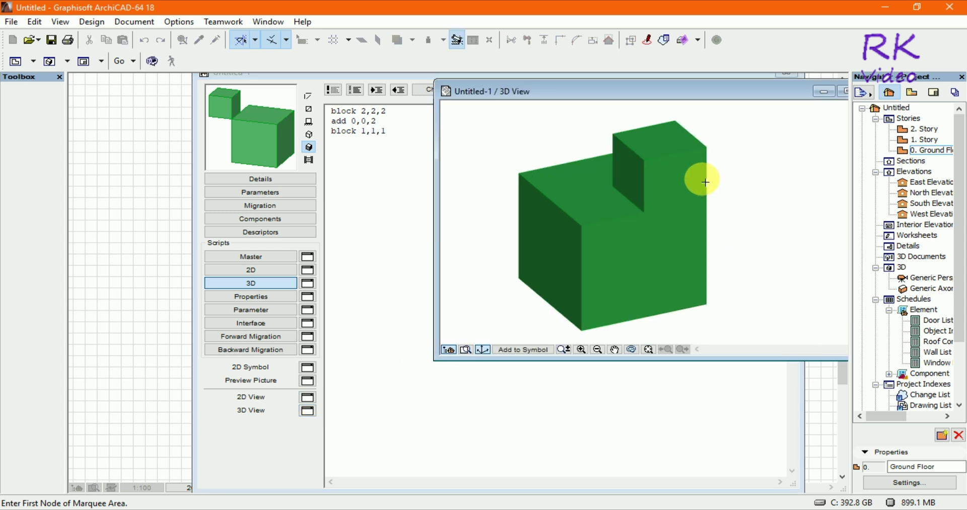
{"action": "key", "text": "o"}
{"action": "mouse_move", "coordinate": [761, 239]}
{"action": "left_mouse_down"}
{"action": "mouse_move", "coordinate": [537, 216]}
{"action": "mouse_move", "coordinate": [538, 257]}
{"action": "mouse_move", "coordinate": [667, 218]}
{"action": "left_mouse_up"}
{"action": "mouse_move", "coordinate": [716, 256]}
{"action": "left_mouse_down"}
{"action": "mouse_move", "coordinate": [574, 217]}
{"action": "mouse_move", "coordinate": [655, 242]}
{"action": "mouse_move", "coordinate": [754, 243]}
{"action": "mouse_move", "coordinate": [714, 253]}
{"action": "mouse_move", "coordinate": [737, 251]}
{"action": "mouse_move", "coordinate": [630, 250]}
{"action": "left_mouse_up"}
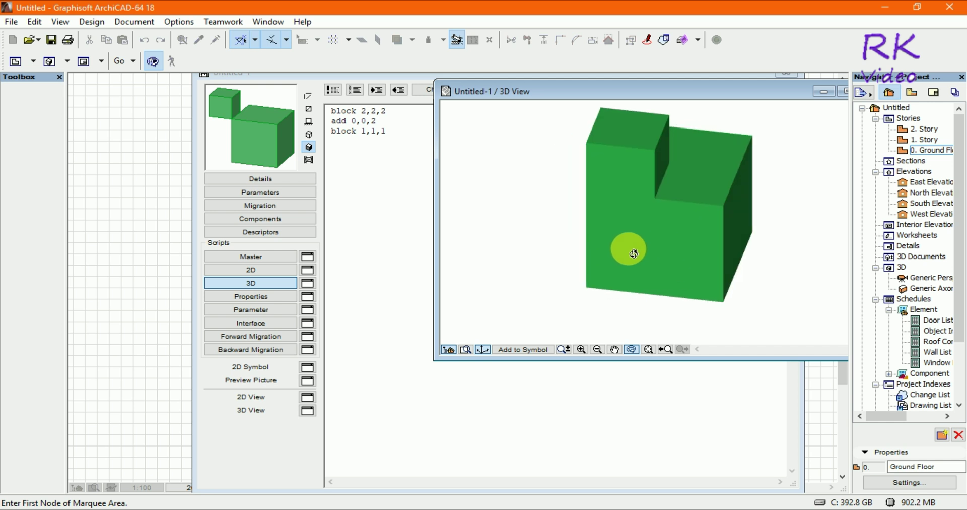
{"action": "mouse_move", "coordinate": [634, 254]}
{"action": "left_mouse_down"}
{"action": "mouse_move", "coordinate": [635, 244]}
{"action": "mouse_move", "coordinate": [712, 229]}
{"action": "mouse_move", "coordinate": [750, 232]}
{"action": "mouse_move", "coordinate": [583, 255]}
{"action": "mouse_move", "coordinate": [745, 244]}
{"action": "mouse_move", "coordinate": [642, 238]}
{"action": "mouse_move", "coordinate": [730, 255]}
{"action": "mouse_move", "coordinate": [645, 275]}
{"action": "mouse_move", "coordinate": [704, 271]}
{"action": "mouse_move", "coordinate": [583, 253]}
{"action": "mouse_move", "coordinate": [686, 229]}
{"action": "left_mouse_up"}
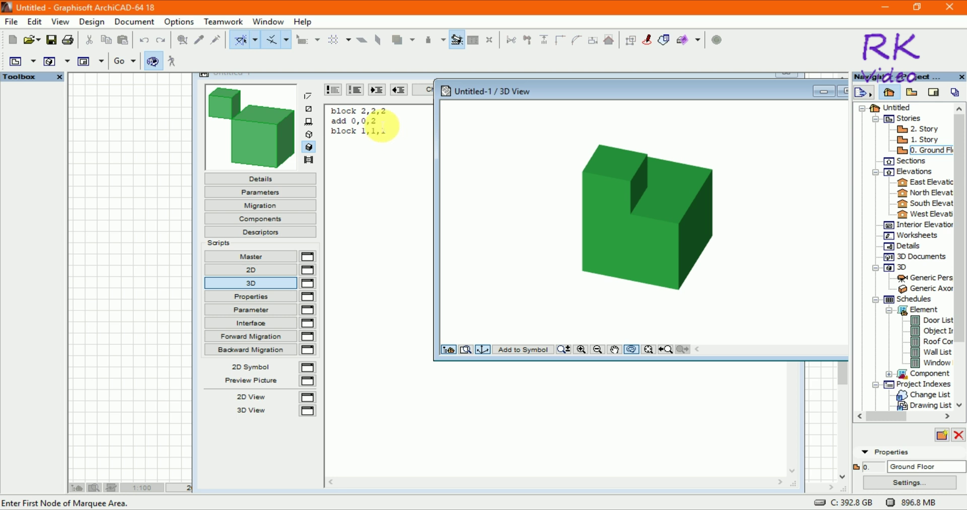
Set the small block's offset to 0,0,0 and preview it in 3D
{"action": "left_click", "coordinate": [384, 129]}
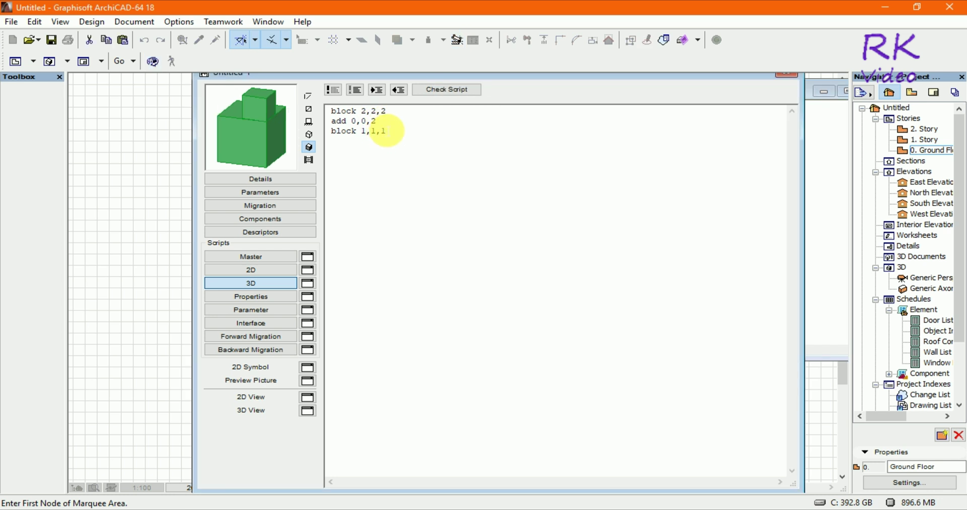
{"action": "type", "text": "0"}
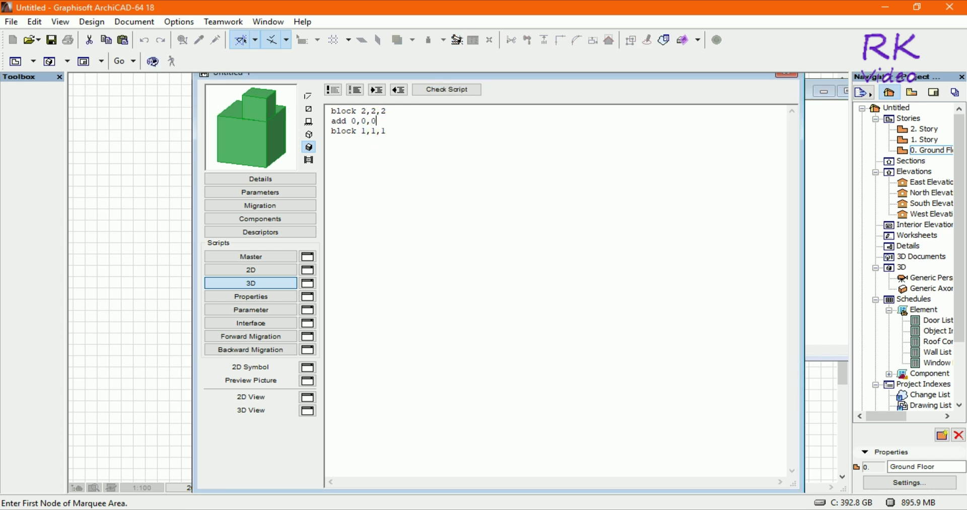
{"action": "left_click", "coordinate": [308, 410]}
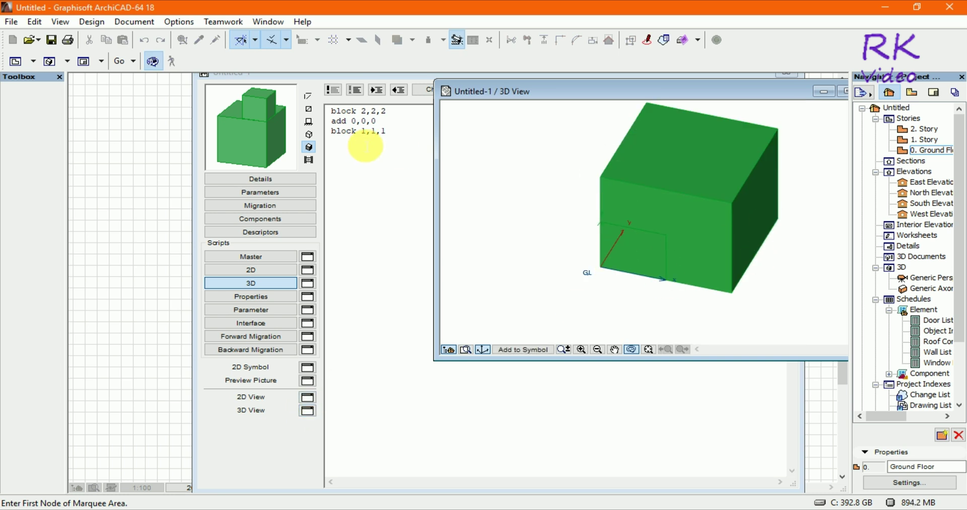
Restore the Z offset to 2 and move back to the middle offset value
{"action": "left_click", "coordinate": [387, 127]}
{"action": "left_click", "coordinate": [385, 122]}
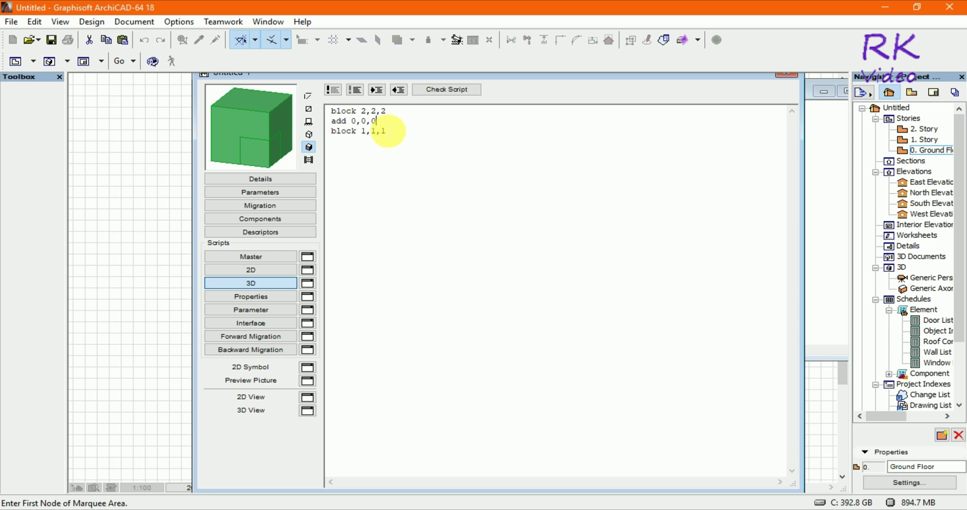
{"action": "type", "text": "2"}
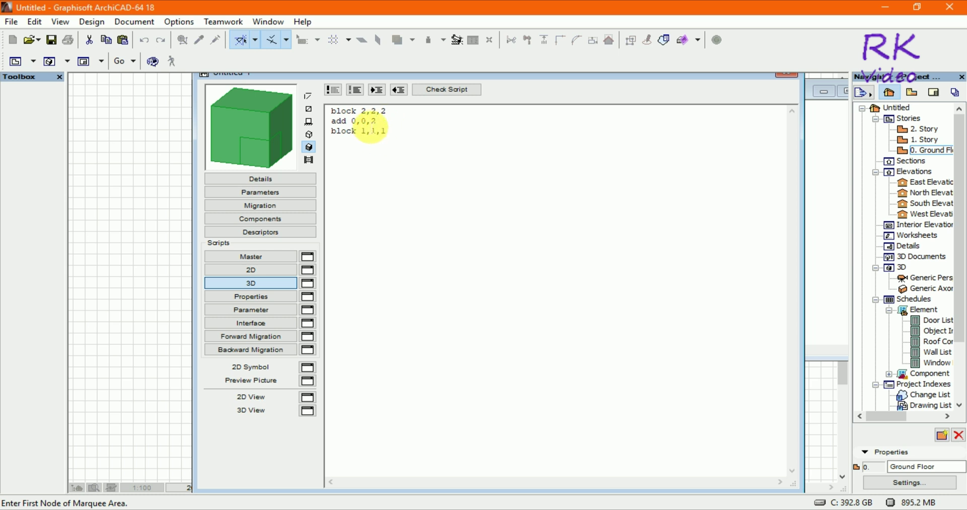
{"action": "key", "text": "Left"}
{"action": "key", "text": "Left"}
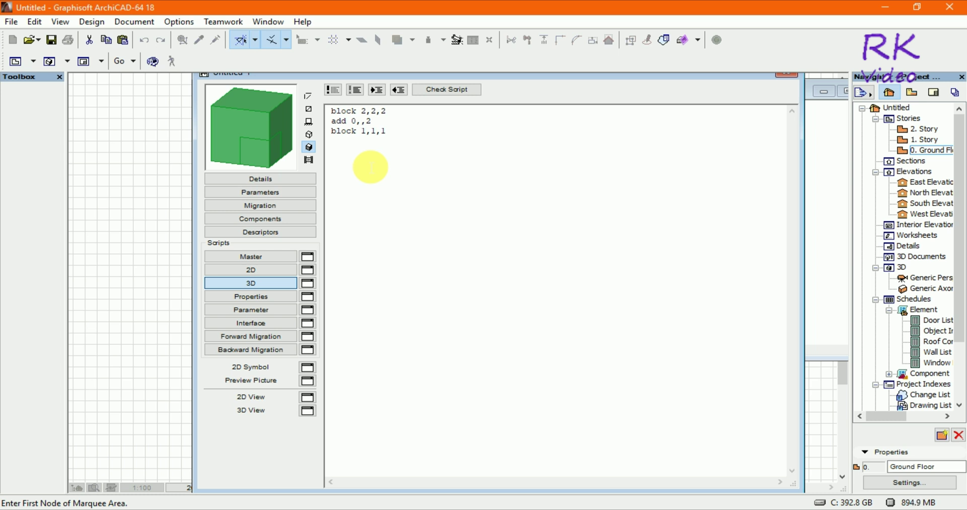
Change the offset to 0,1,2 and inspect the top block in 3D
{"action": "type", "text": "1"}
{"action": "left_click", "coordinate": [307, 410]}
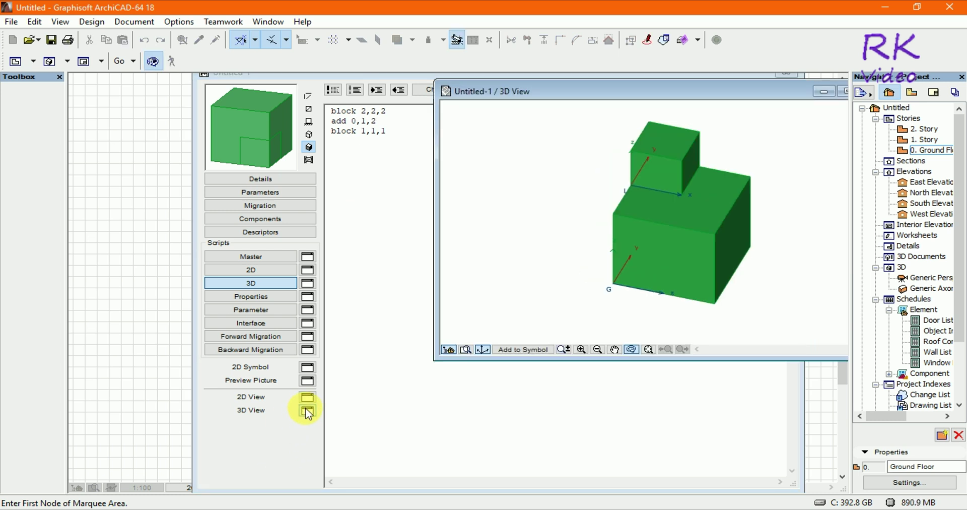
{"action": "mouse_move", "coordinate": [578, 289]}
{"action": "left_mouse_down"}
{"action": "mouse_move", "coordinate": [730, 292]}
{"action": "mouse_move", "coordinate": [725, 250]}
{"action": "left_mouse_up"}
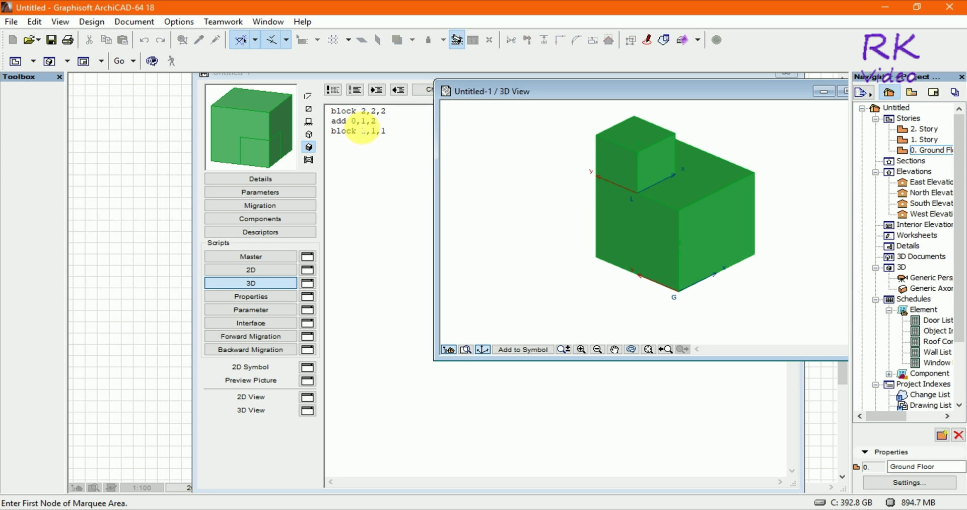
Change the offset to 1,1,2 and orbit the 3D view to see the block atop the large one
{"action": "left_click", "coordinate": [360, 128]}
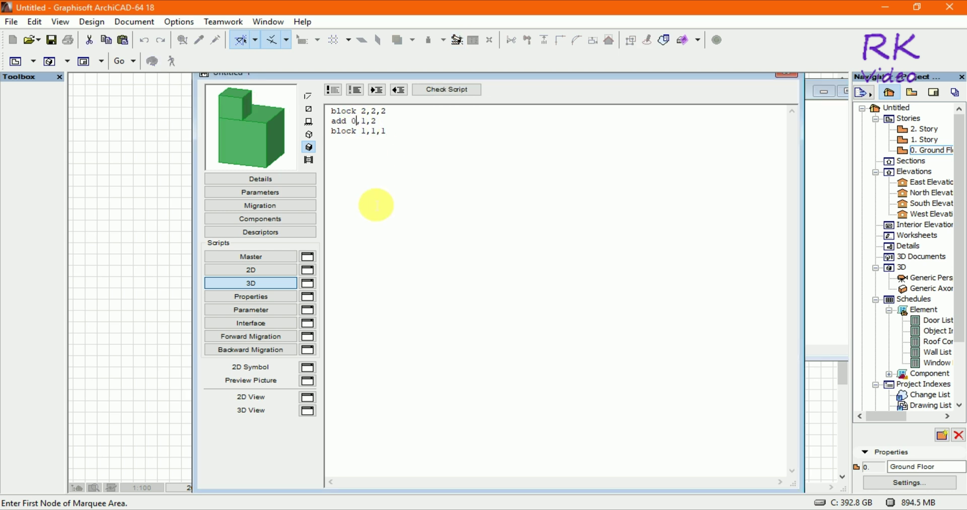
{"action": "key", "text": "BackSpace"}
{"action": "type", "text": "1"}
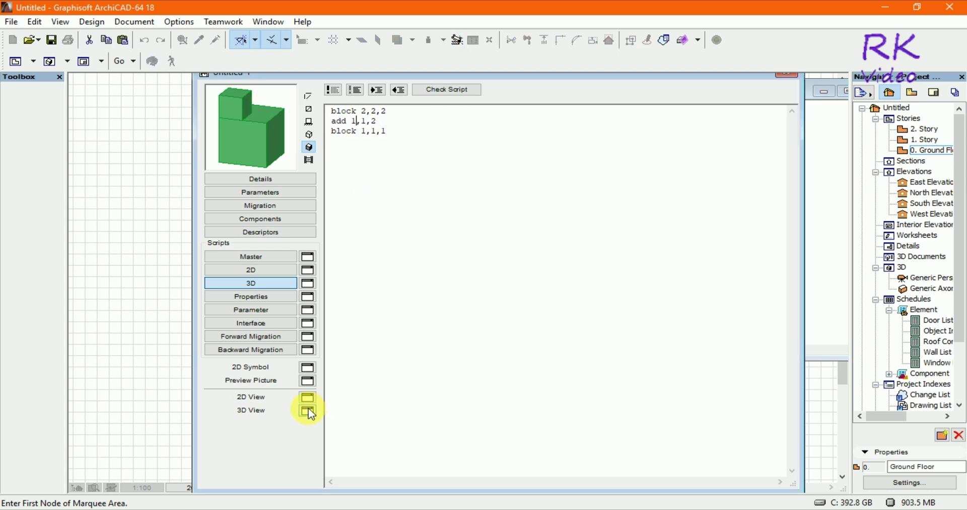
{"action": "left_click", "coordinate": [307, 410]}
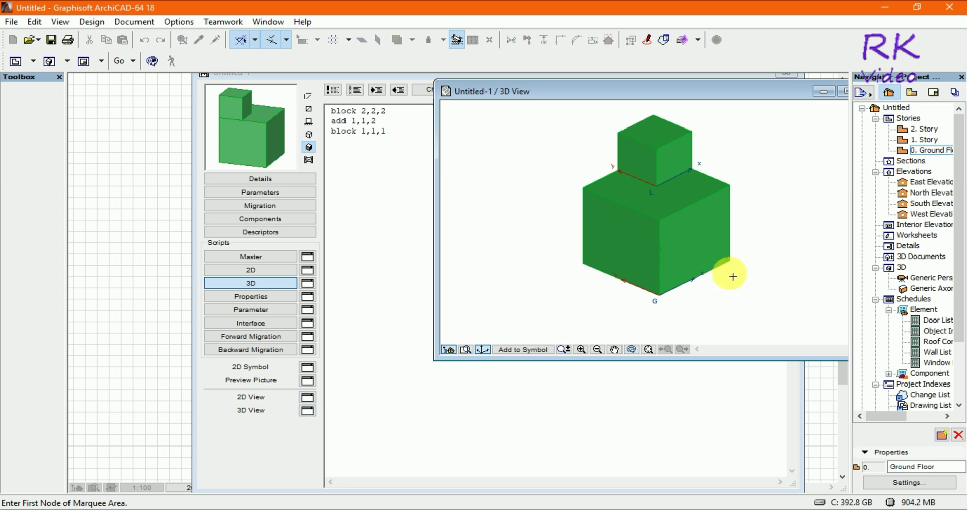
{"action": "key", "text": "o"}
{"action": "mouse_move", "coordinate": [751, 242]}
{"action": "left_mouse_down"}
{"action": "mouse_move", "coordinate": [529, 218]}
{"action": "mouse_move", "coordinate": [738, 246]}
{"action": "mouse_move", "coordinate": [584, 263]}
{"action": "mouse_move", "coordinate": [719, 252]}
{"action": "mouse_move", "coordinate": [760, 188]}
{"action": "left_mouse_up"}
{"action": "key", "text": "Escape"}
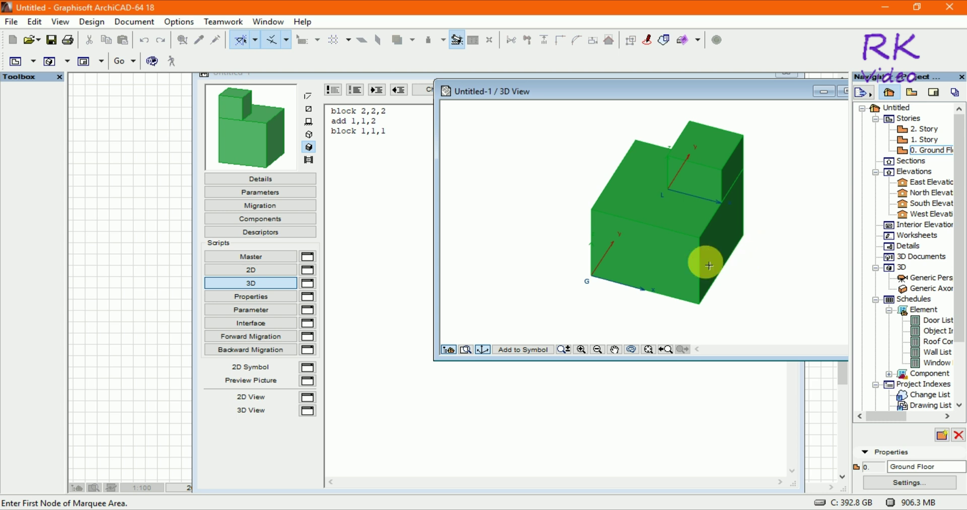
Add an 'add 1, 1, 1' line after the small block and pass the script check
{"action": "left_click", "coordinate": [400, 135]}
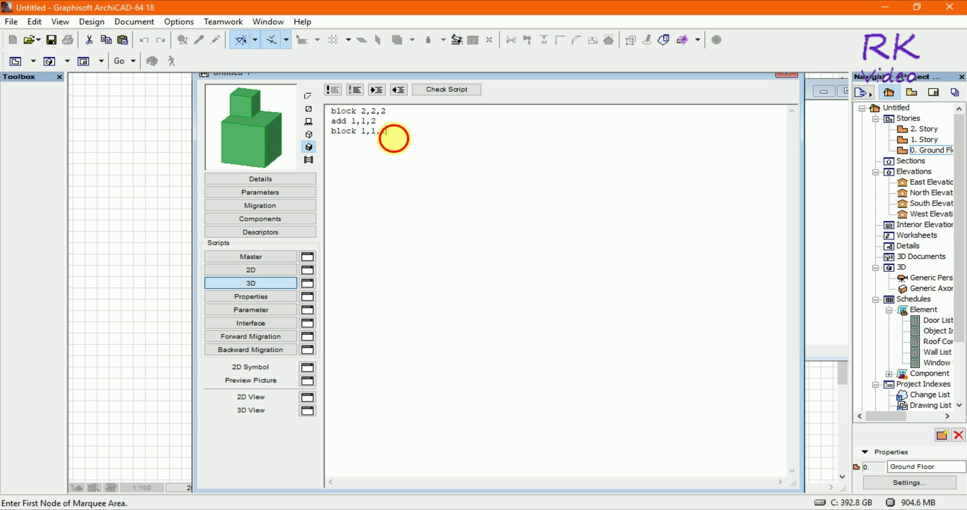
{"action": "key", "text": "Return"}
{"action": "type", "text": "add 1,1, 1"}
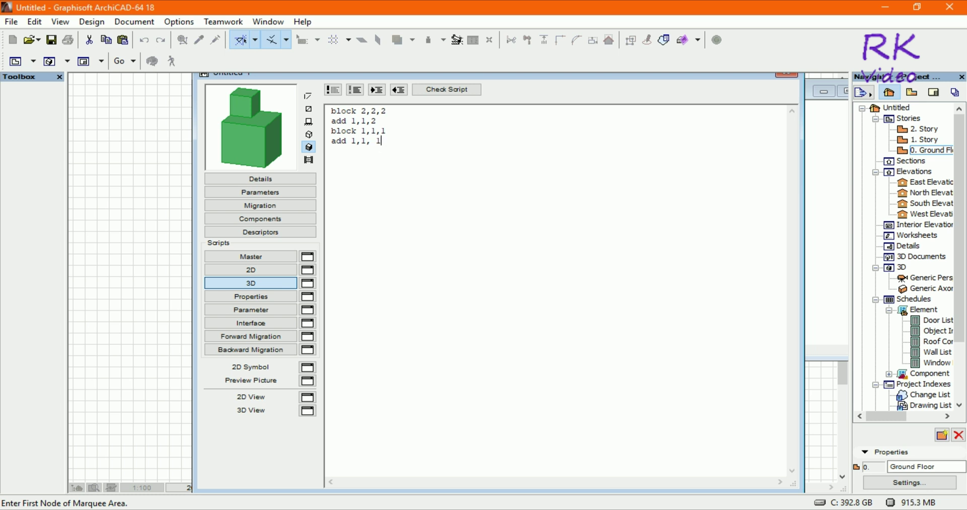
{"action": "left_click", "coordinate": [447, 91]}
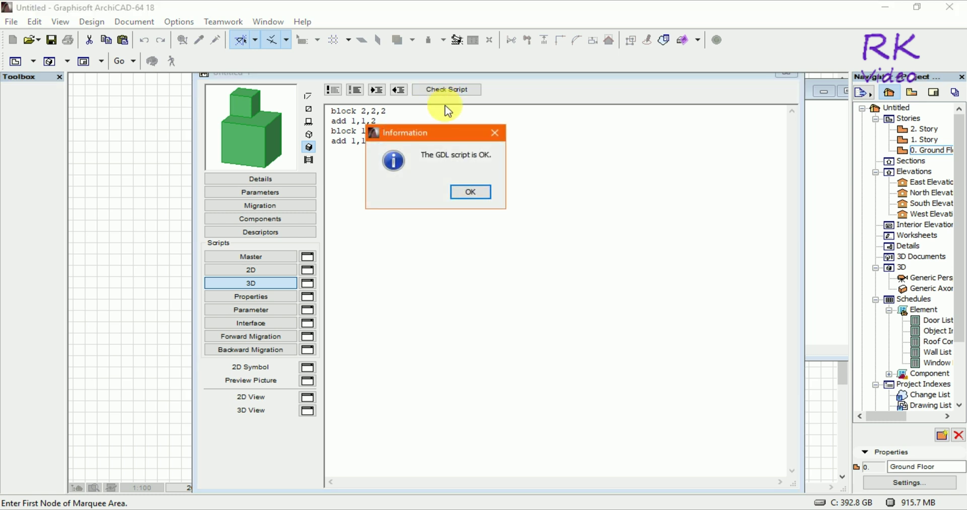
{"action": "left_click", "coordinate": [463, 192]}
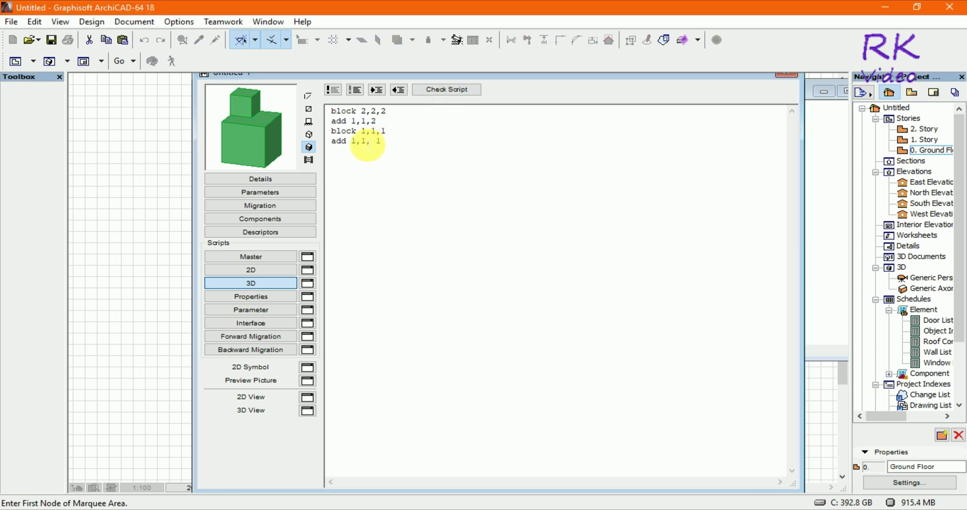
{"action": "left_click", "coordinate": [358, 141]}
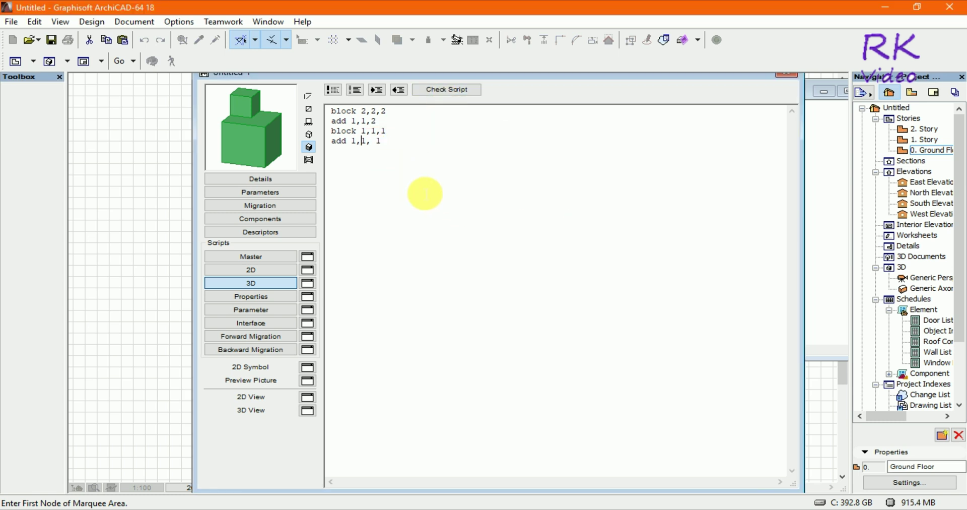
{"action": "left_click", "coordinate": [447, 92]}
{"action": "left_click", "coordinate": [463, 191]}
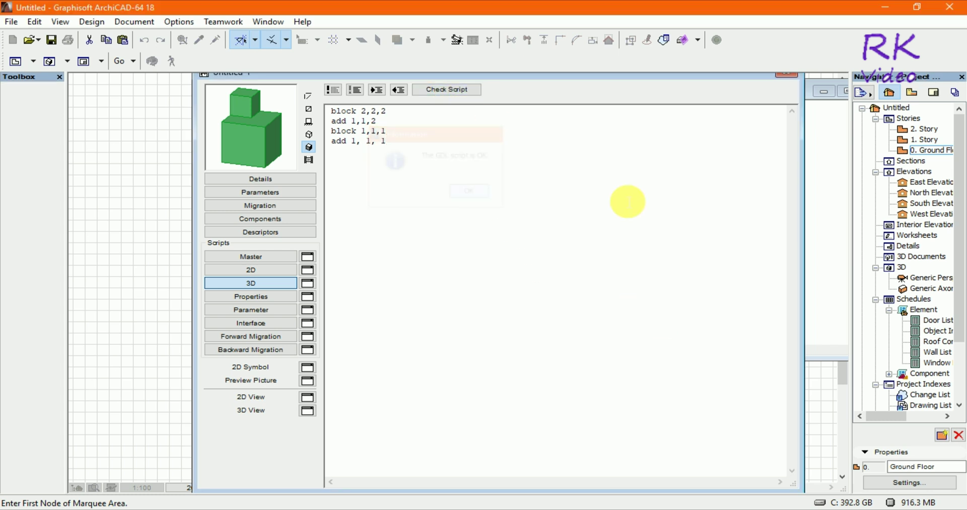
Pan and orbit the updated model in the 3D view, then go back to the script
{"action": "key", "text": "F3"}
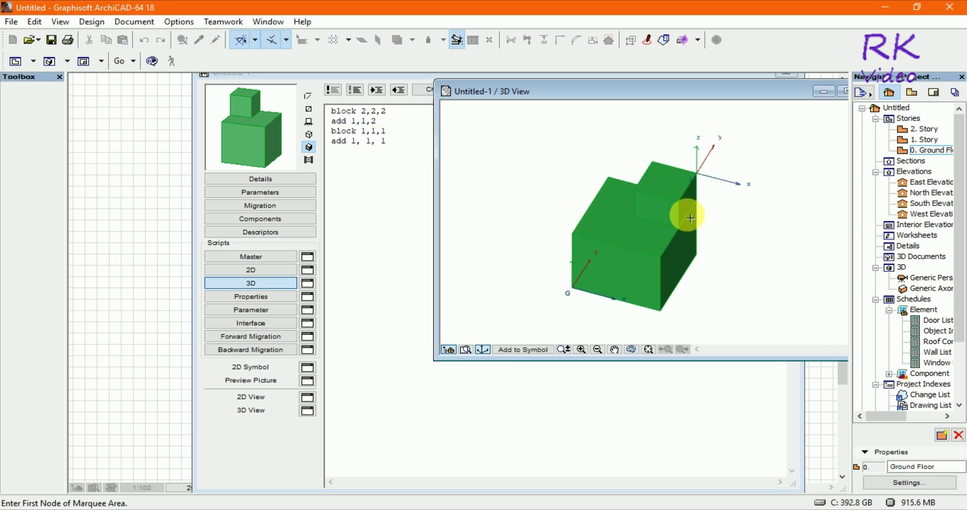
{"action": "middle_click_drag", "start_coordinate": [645, 244], "coordinate": [622, 242]}
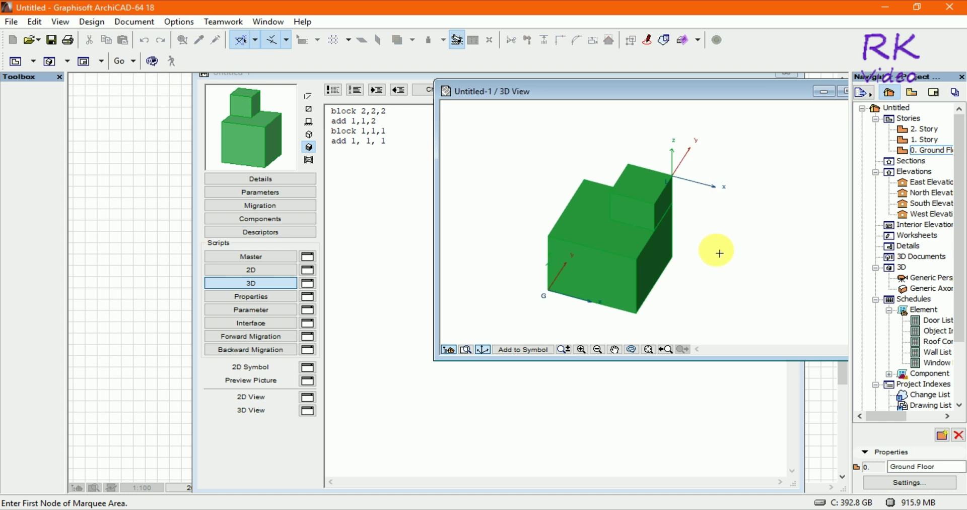
{"action": "middle_click_drag", "start_coordinate": [755, 242], "coordinate": [618, 226], "text": "shift"}
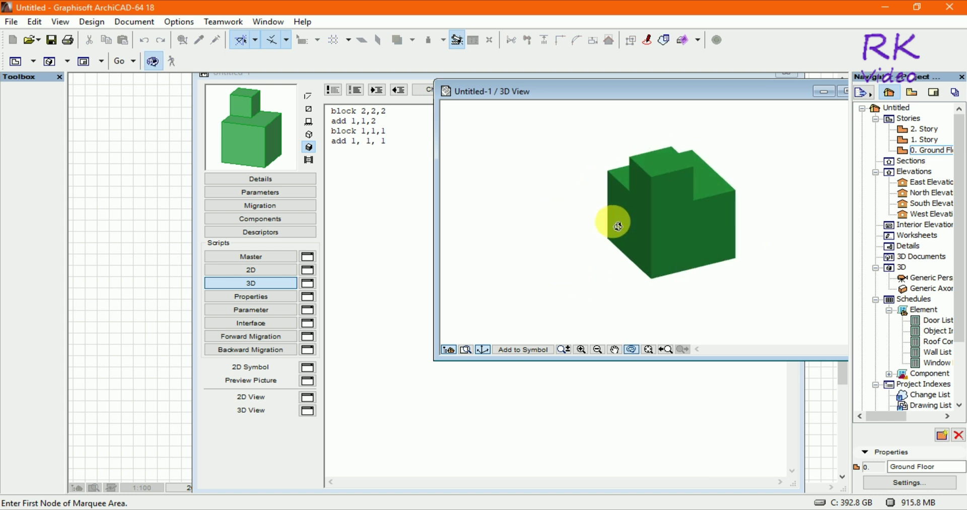
{"action": "left_click", "coordinate": [743, 162]}
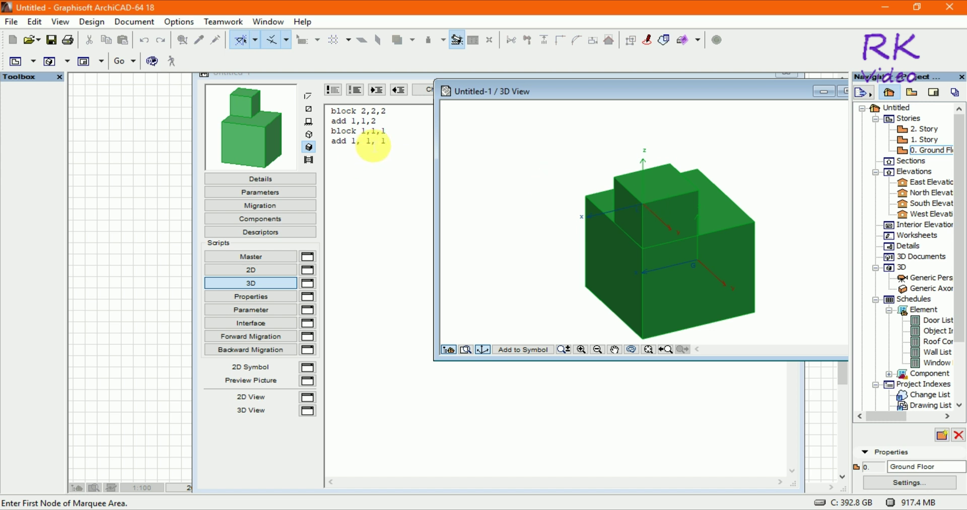
{"action": "left_click", "coordinate": [396, 146]}
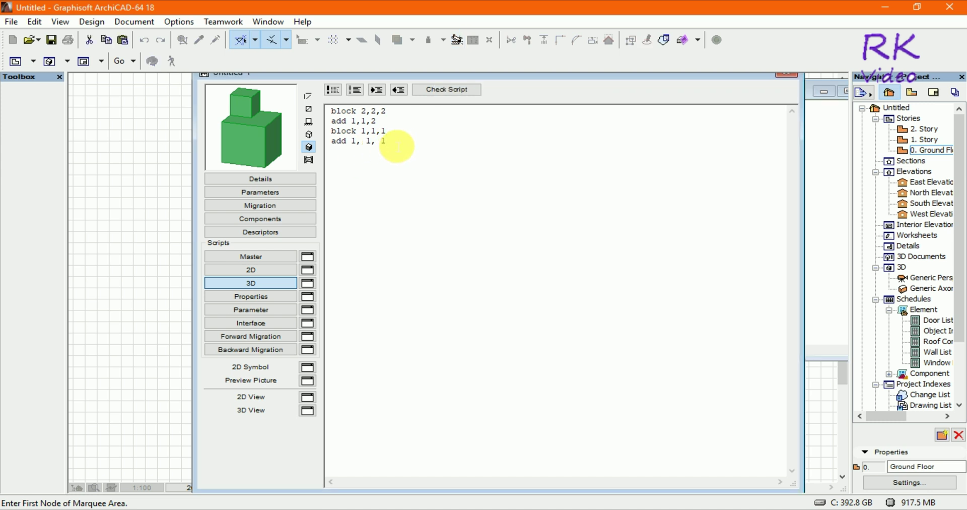
Add a block 0.5, 0.5, 0.5 line below add 1, 1, 1 and verify the script
{"action": "key", "text": "Return"}
{"action": "type", "text": "block 0.5, 0.5, 0.5"}
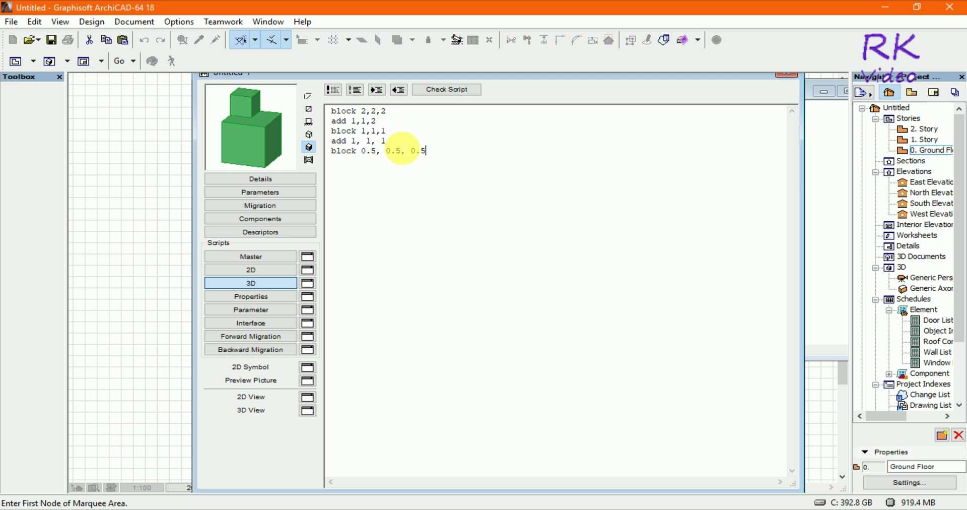
{"action": "left_click", "coordinate": [471, 90]}
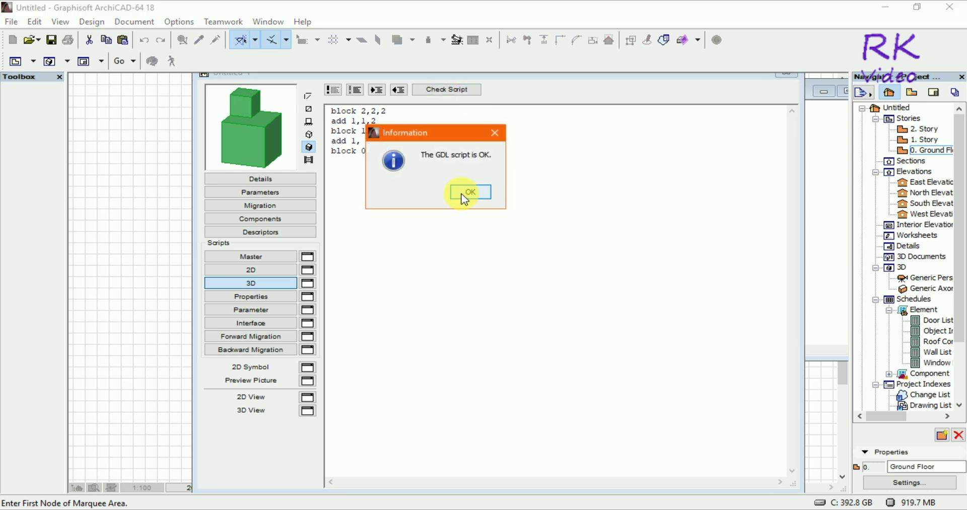
{"action": "left_click", "coordinate": [465, 192]}
{"action": "left_click", "coordinate": [831, 221]}
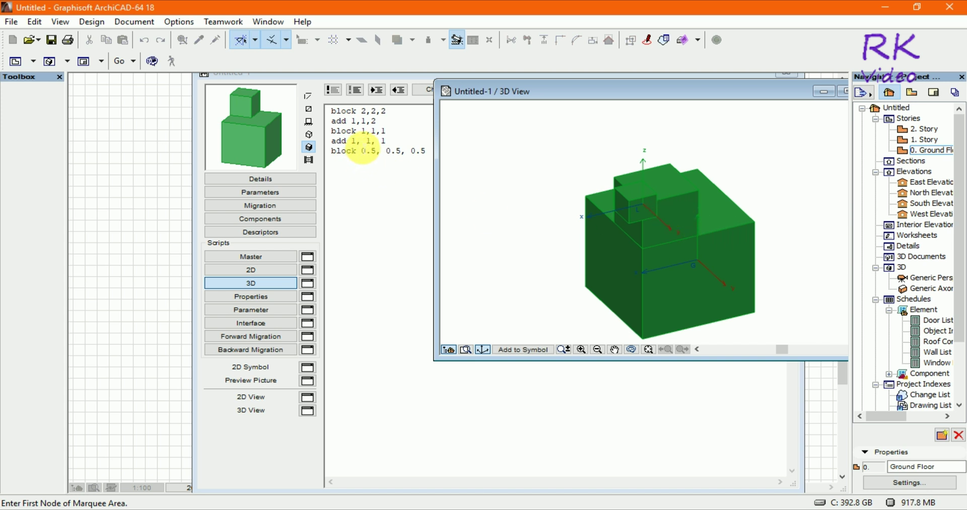
Change the smallest block's offset to 0.5, 0.5, 1 and orbit the stacked blocks in 3D
{"action": "left_click", "coordinate": [363, 151]}
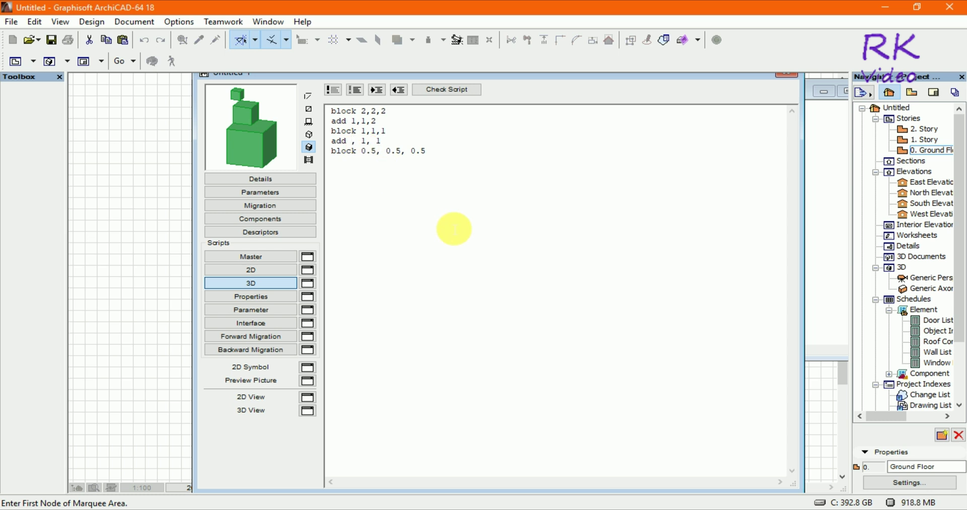
{"action": "type", "text": "0.5, 0.5"}
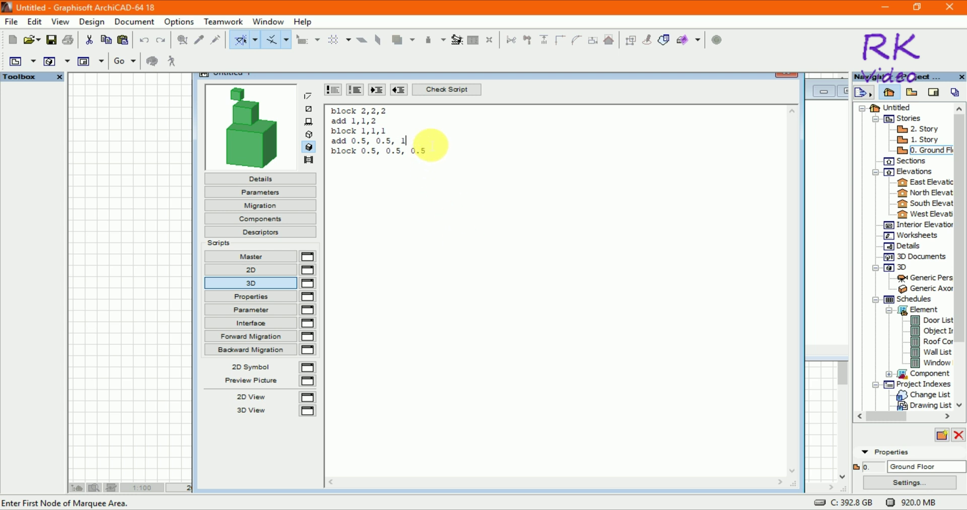
{"action": "key", "text": "F3"}
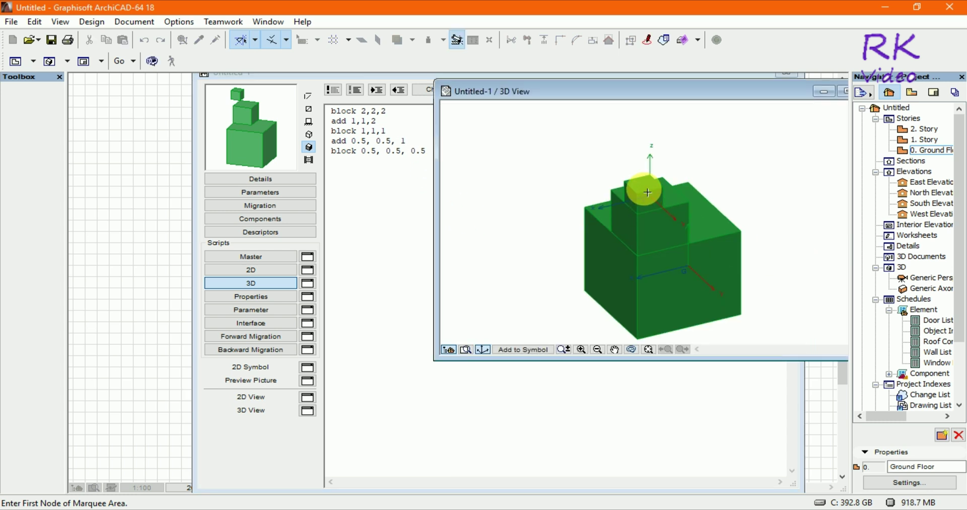
{"action": "middle_click_drag", "start_coordinate": [647, 192], "coordinate": [594, 224], "text": "shift"}
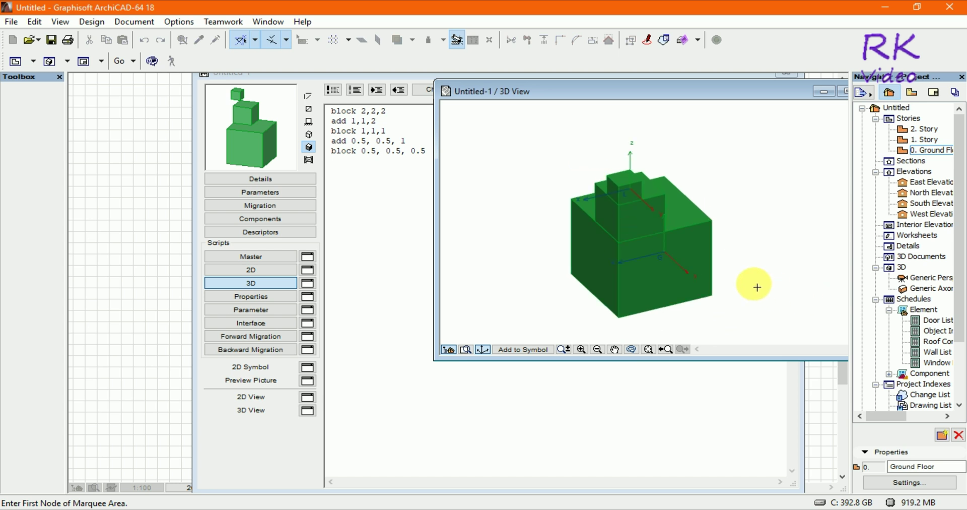
{"action": "mouse_move", "coordinate": [757, 287]}
{"action": "middle_mouse_down", "text": "shift"}
{"action": "mouse_move", "coordinate": [555, 257]}
{"action": "mouse_move", "coordinate": [664, 197]}
{"action": "mouse_move", "coordinate": [667, 212]}
{"action": "mouse_move", "coordinate": [631, 254]}
{"action": "mouse_move", "coordinate": [539, 227]}
{"action": "mouse_move", "coordinate": [566, 198]}
{"action": "mouse_move", "coordinate": [719, 240]}
{"action": "mouse_move", "coordinate": [686, 210]}
{"action": "mouse_move", "coordinate": [524, 212]}
{"action": "mouse_move", "coordinate": [755, 266]}
{"action": "mouse_move", "coordinate": [579, 253]}
{"action": "mouse_move", "coordinate": [609, 281]}
{"action": "mouse_move", "coordinate": [607, 309]}
{"action": "mouse_move", "coordinate": [712, 208]}
{"action": "mouse_move", "coordinate": [643, 258]}
{"action": "middle_mouse_up", "text": "shift"}
{"action": "type", "text": "material chrome"}
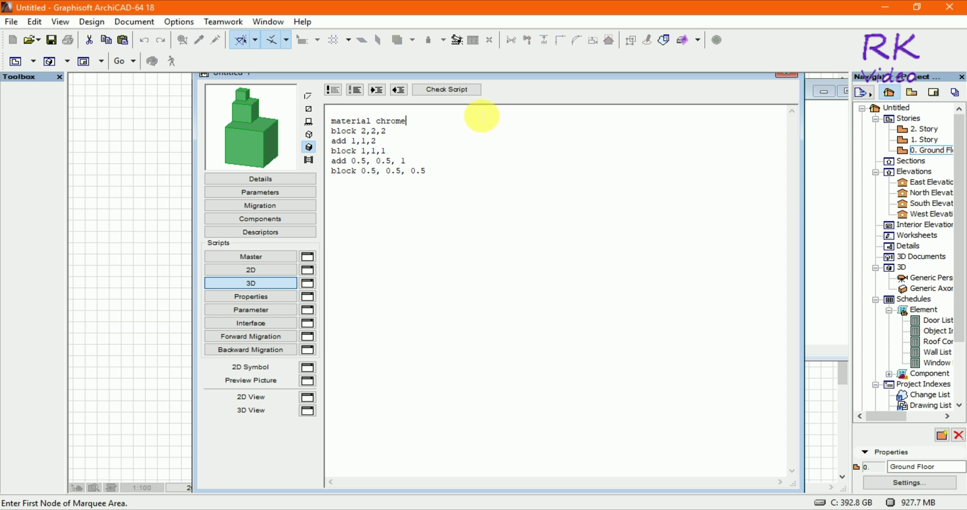
Try material chrome and then white, both rejected with material-not-found warnings
{"action": "left_click", "coordinate": [475, 93]}
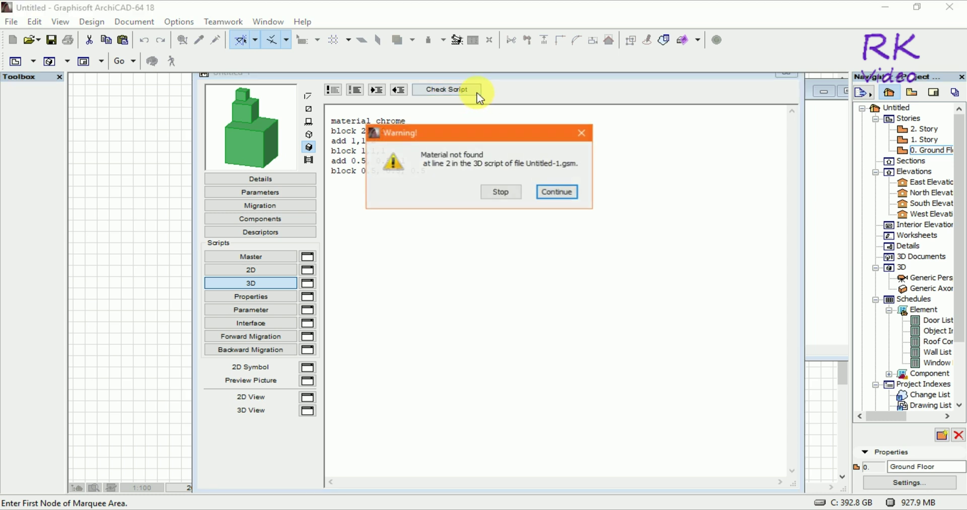
{"action": "left_click", "coordinate": [501, 192]}
{"action": "left_click", "coordinate": [410, 124]}
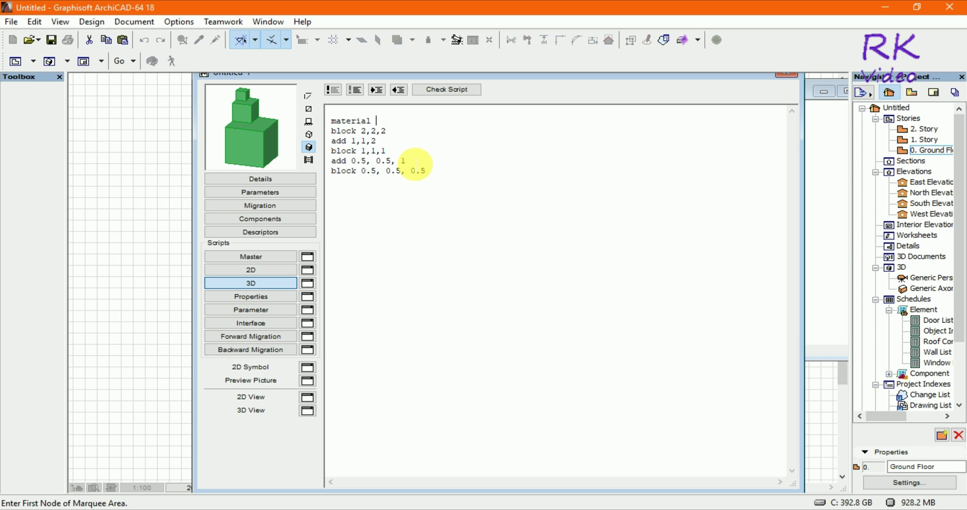
{"action": "type", "text": "white"}
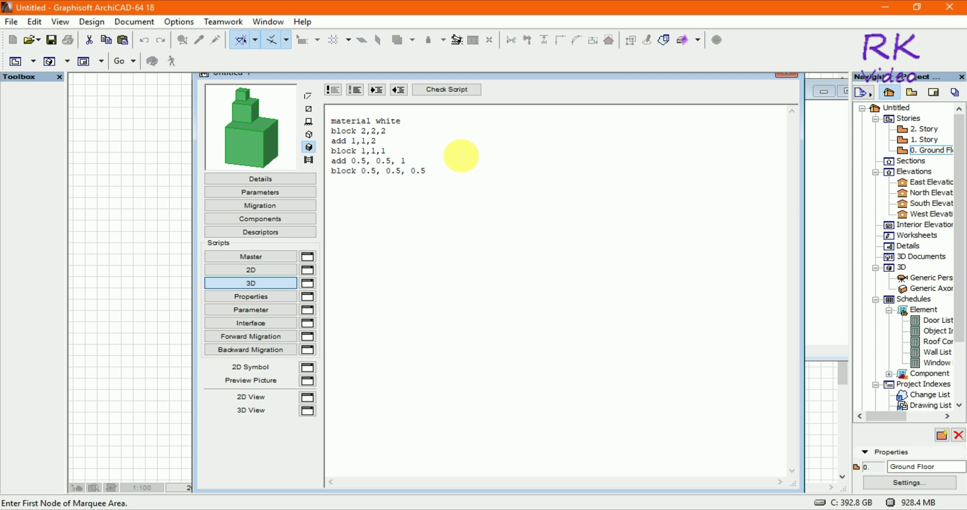
{"action": "left_click", "coordinate": [469, 89]}
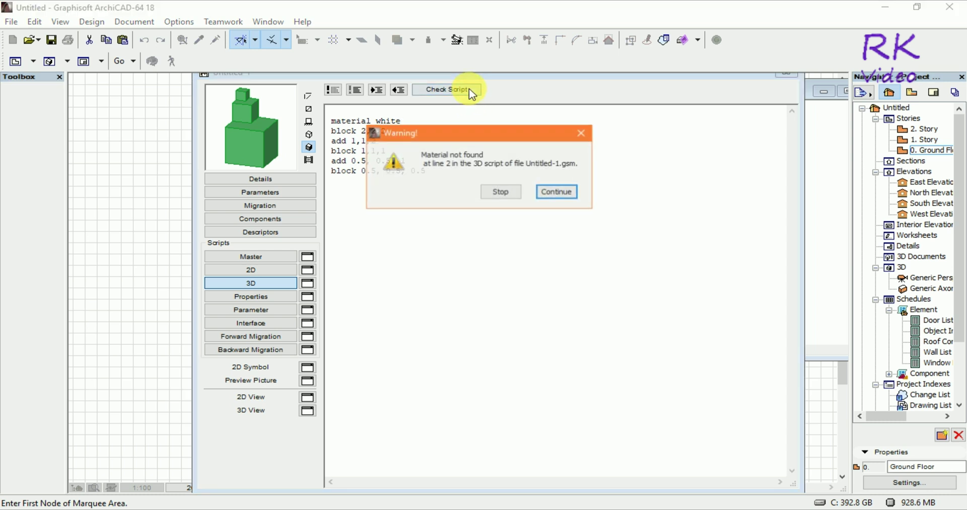
{"action": "left_click", "coordinate": [510, 195]}
Try a quoted material name and then white-02, both still rejected
{"action": "left_click", "coordinate": [409, 124]}
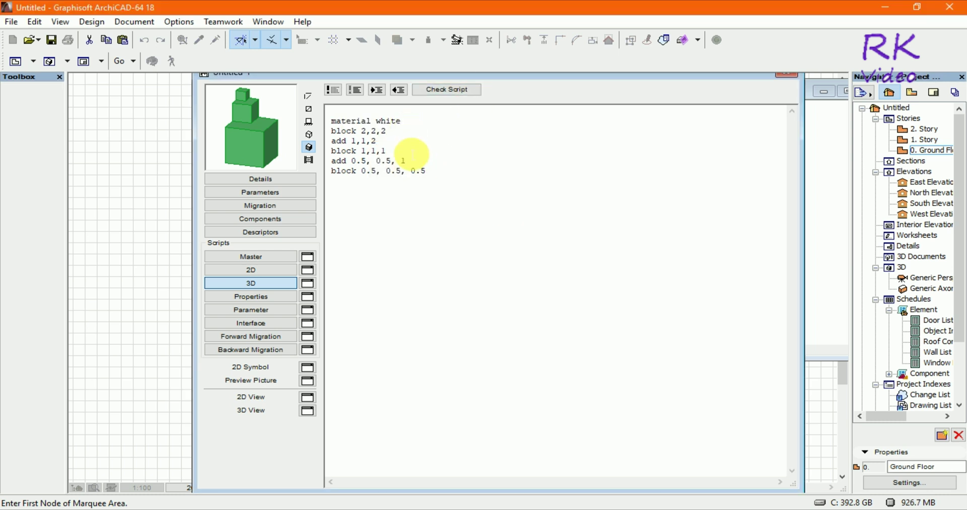
{"action": "type", "text": "\""}
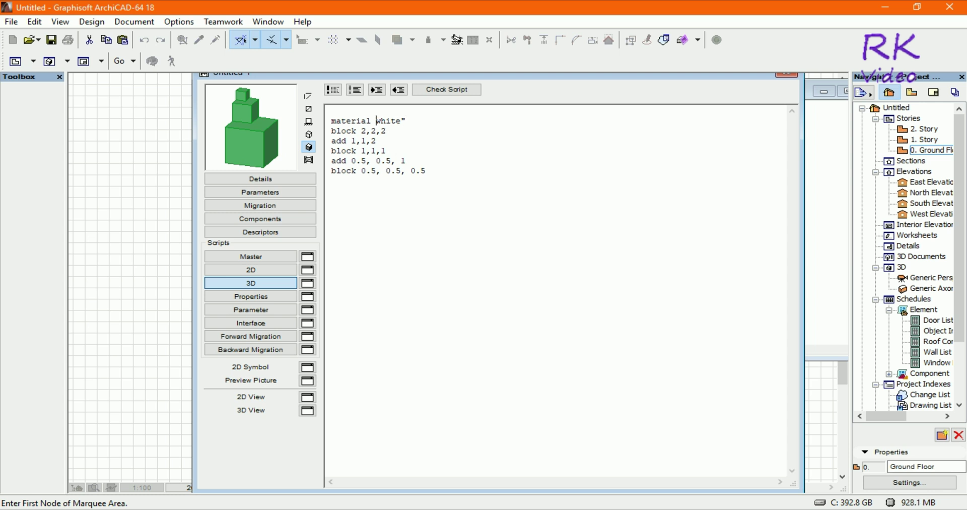
{"action": "left_click", "coordinate": [449, 90]}
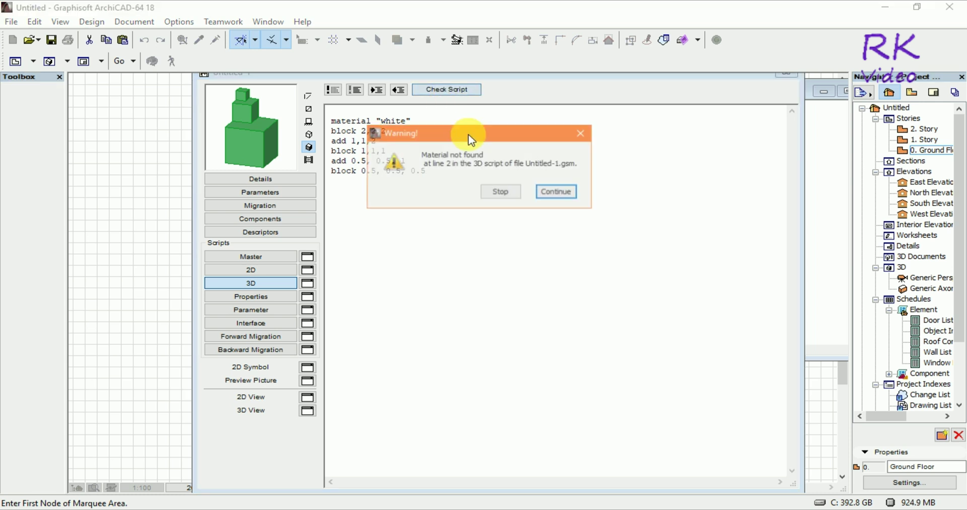
{"action": "left_click", "coordinate": [501, 190]}
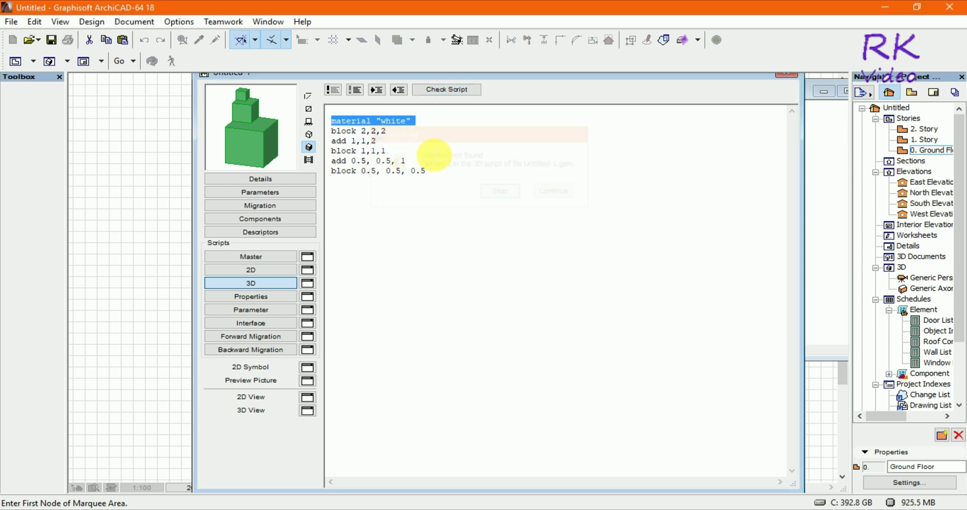
{"action": "left_click", "coordinate": [408, 123]}
{"action": "type", "text": "-0"}
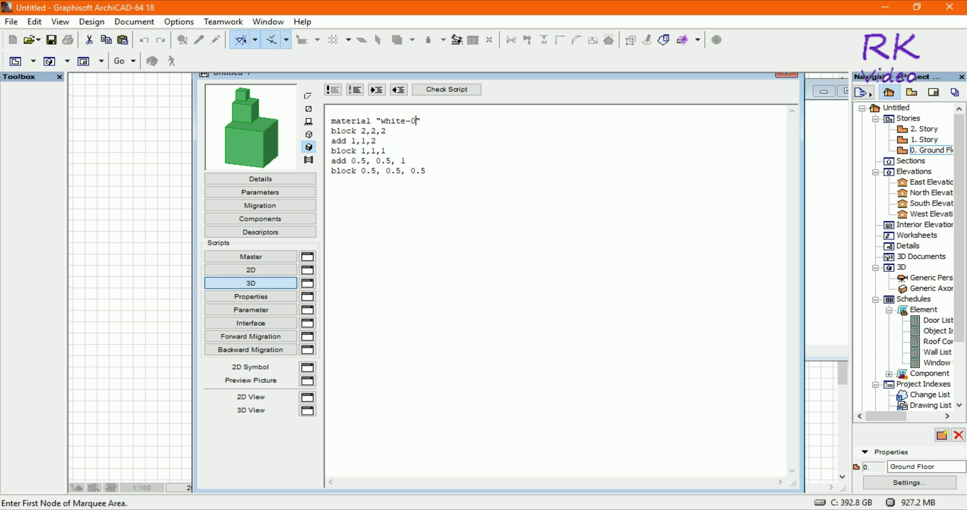
{"action": "type", "text": "2"}
{"action": "left_click", "coordinate": [452, 89]}
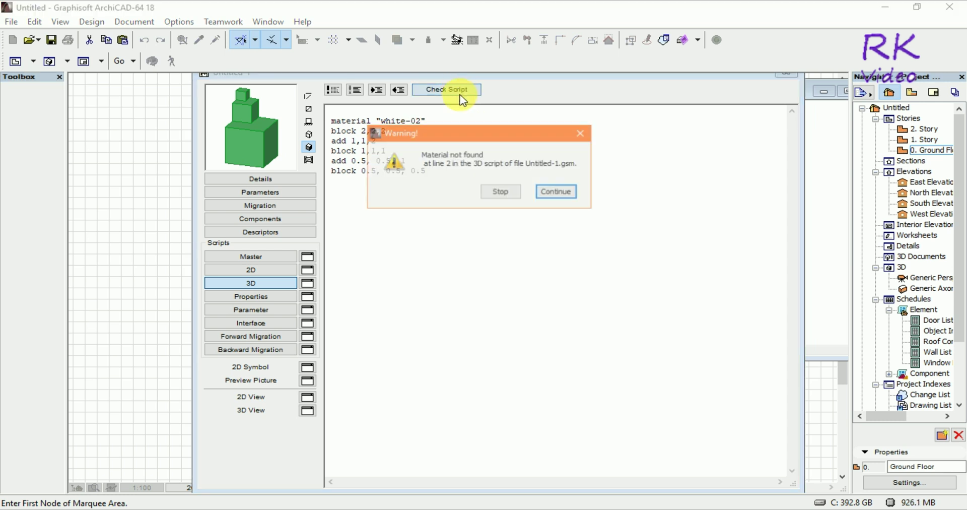
{"action": "left_click", "coordinate": [511, 195]}
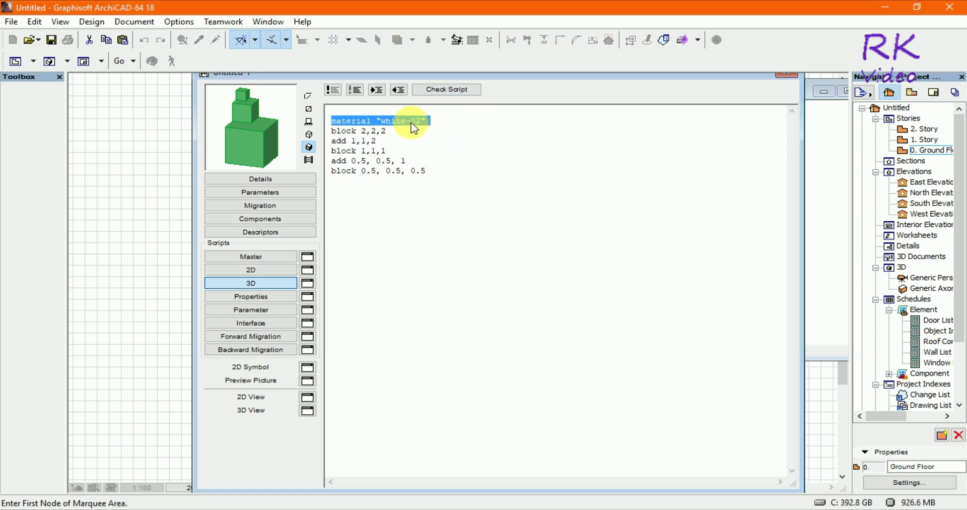
Reduce the first line to material 02 so the script check reports OK
{"action": "left_click", "coordinate": [411, 122]}
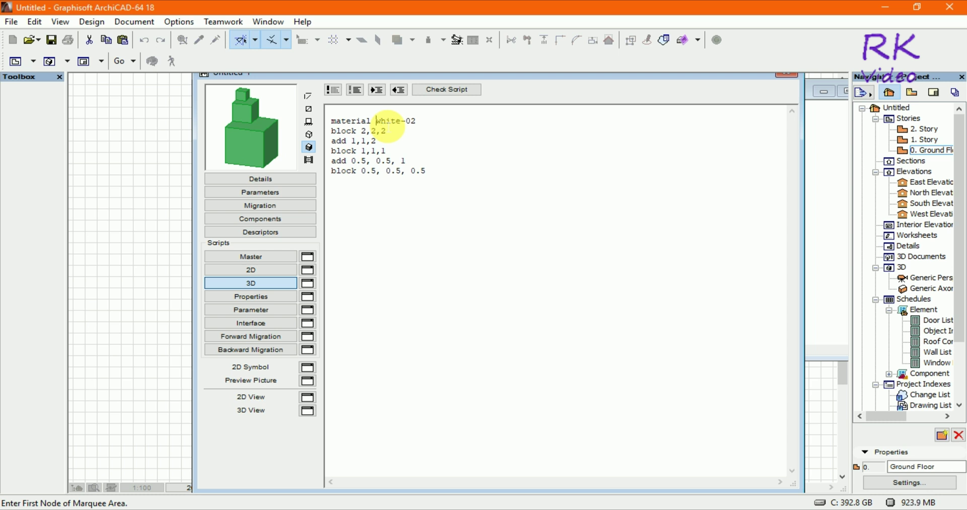
{"action": "left_click", "coordinate": [469, 90]}
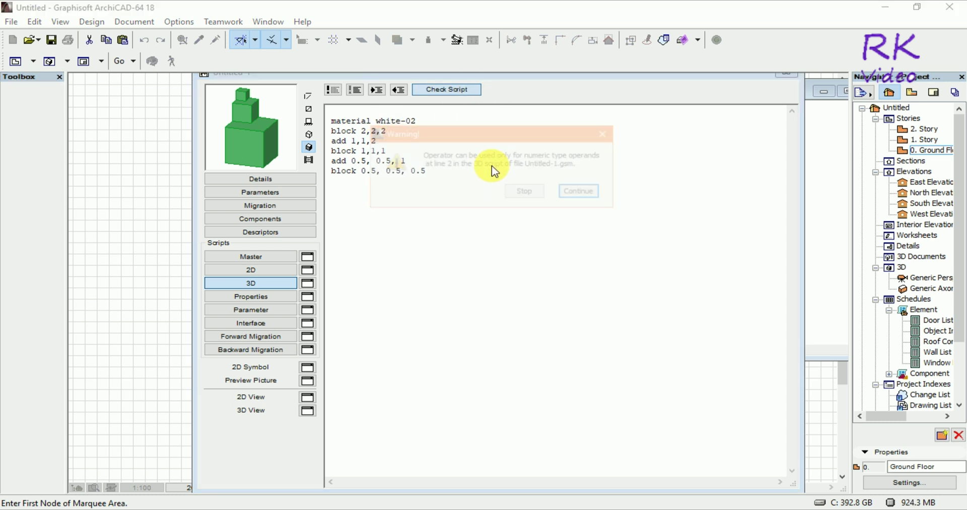
{"action": "left_click", "coordinate": [524, 190]}
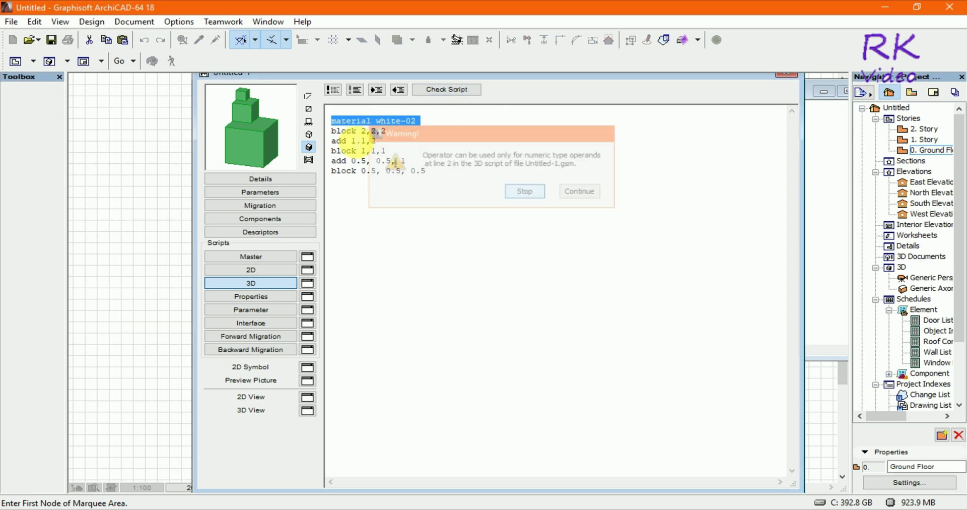
{"action": "left_click", "coordinate": [376, 121]}
{"action": "key", "text": "BackSpace"}
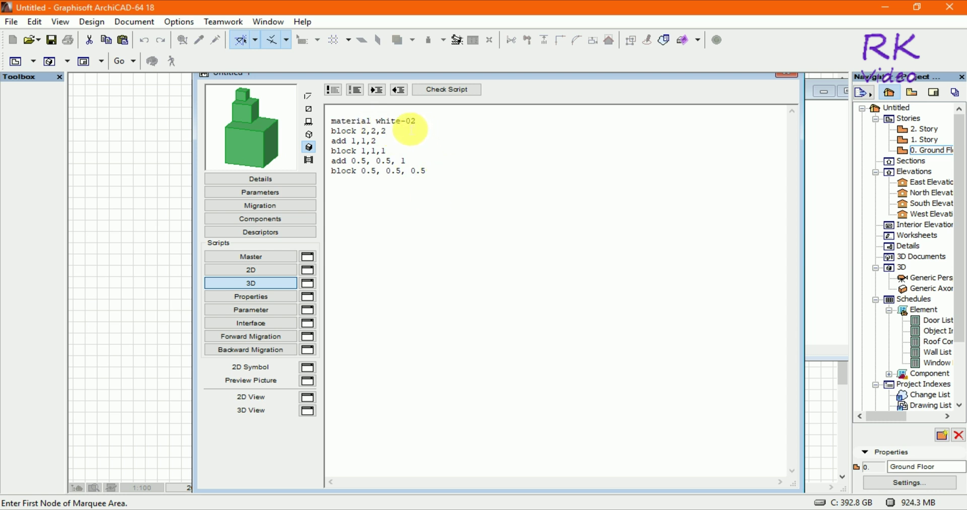
{"action": "left_click", "coordinate": [409, 122]}
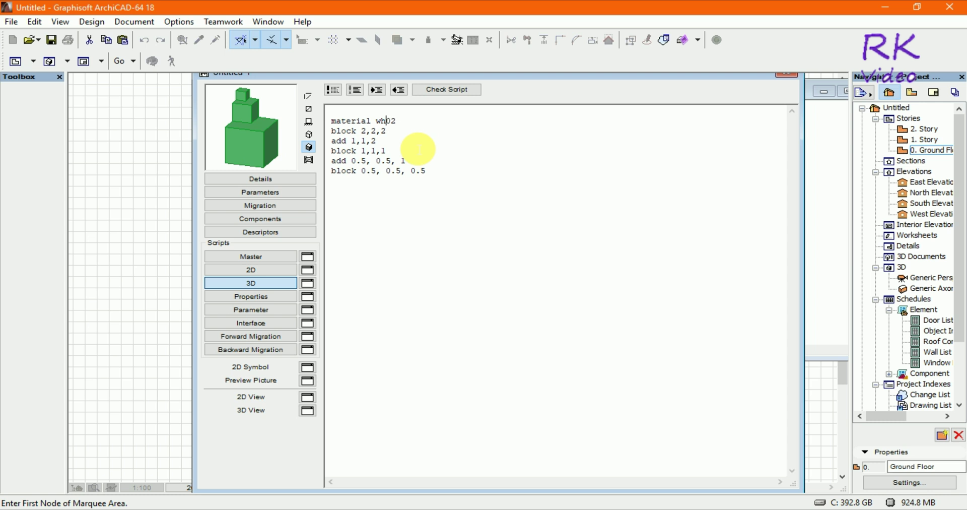
{"action": "left_click", "coordinate": [447, 91]}
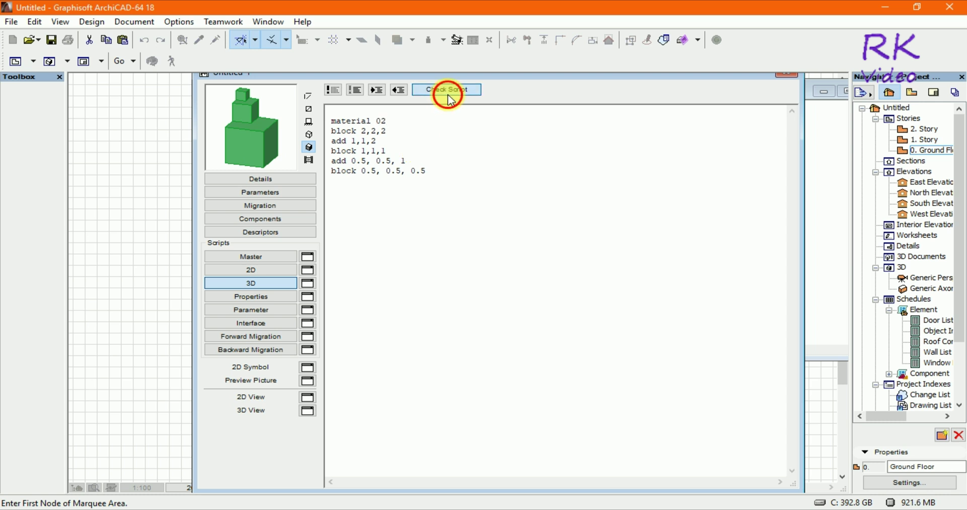
{"action": "left_click", "coordinate": [472, 193]}
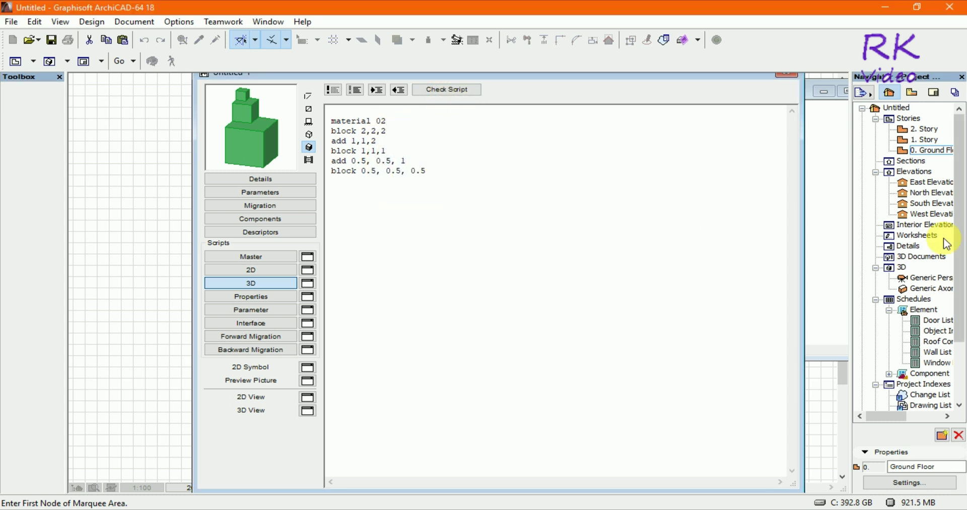
Orbit the grey three-block model in the 3D view
{"action": "left_click", "coordinate": [838, 233]}
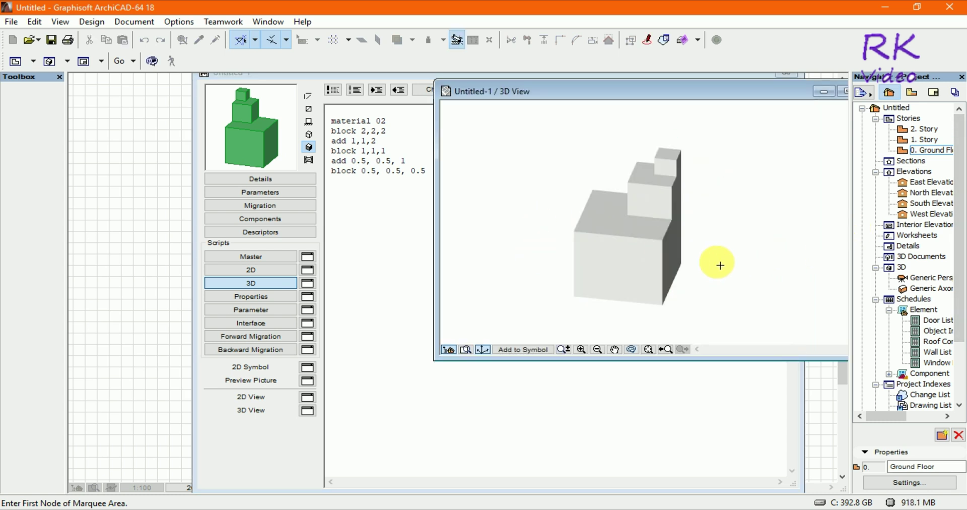
{"action": "mouse_move", "coordinate": [719, 262]}
{"action": "left_mouse_down"}
{"action": "mouse_move", "coordinate": [696, 274]}
{"action": "mouse_move", "coordinate": [622, 222]}
{"action": "mouse_move", "coordinate": [702, 250]}
{"action": "mouse_move", "coordinate": [715, 214]}
{"action": "left_mouse_up"}
{"action": "mouse_move", "coordinate": [587, 263]}
{"action": "left_mouse_down"}
{"action": "mouse_move", "coordinate": [682, 259]}
{"action": "mouse_move", "coordinate": [704, 284]}
{"action": "mouse_move", "coordinate": [578, 253]}
{"action": "left_mouse_up"}
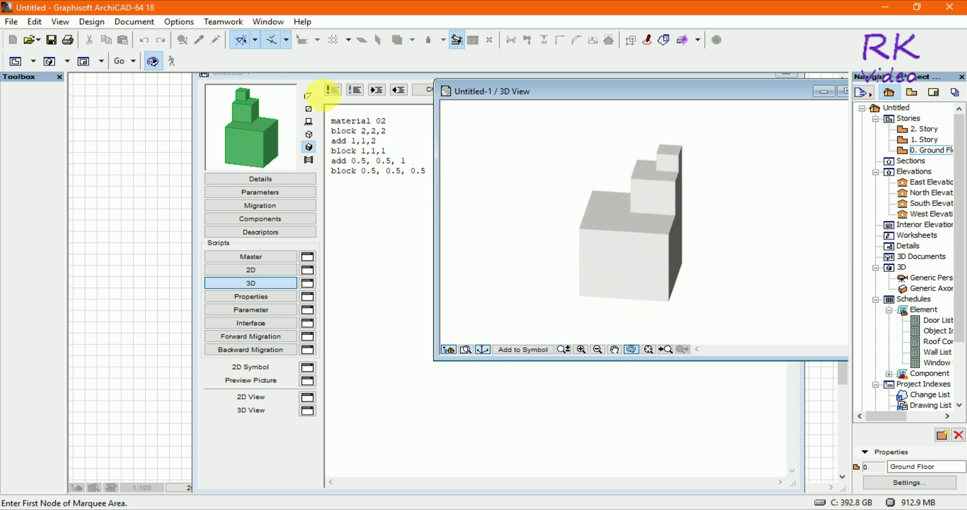
Insert a copied material line as material 01 before block 1,1,1, verify, and view in 3D
{"action": "left_click", "coordinate": [407, 135]}
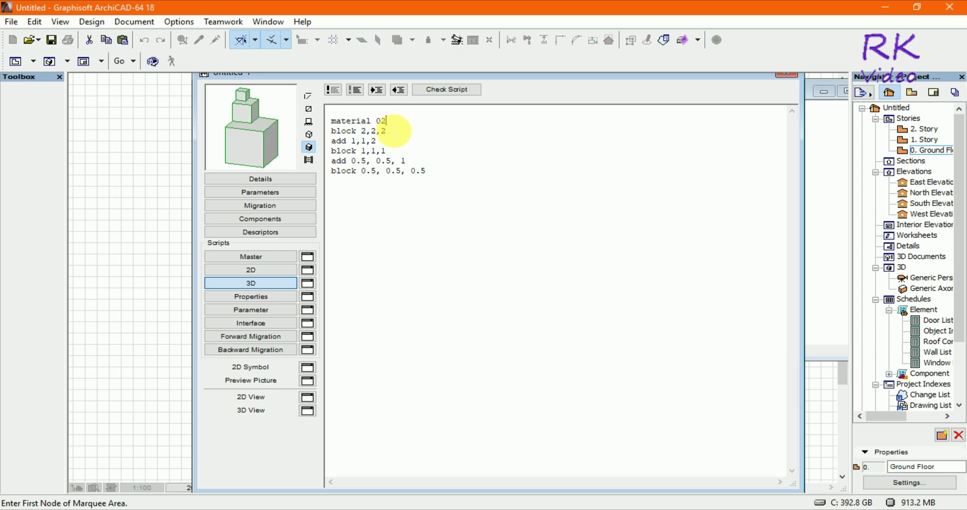
{"action": "left_click_drag", "start_coordinate": [392, 127], "coordinate": [338, 123]}
{"action": "key", "text": "ctrl+c"}
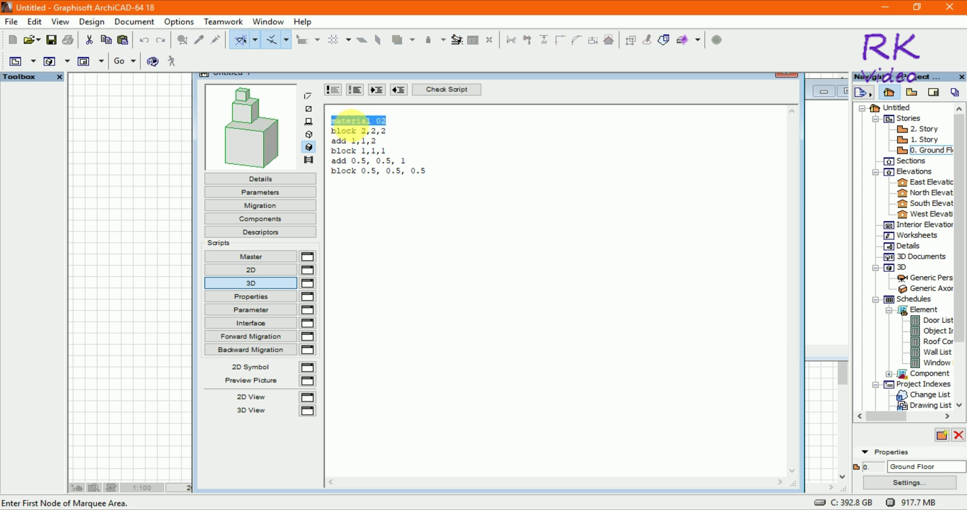
{"action": "left_click", "coordinate": [388, 144]}
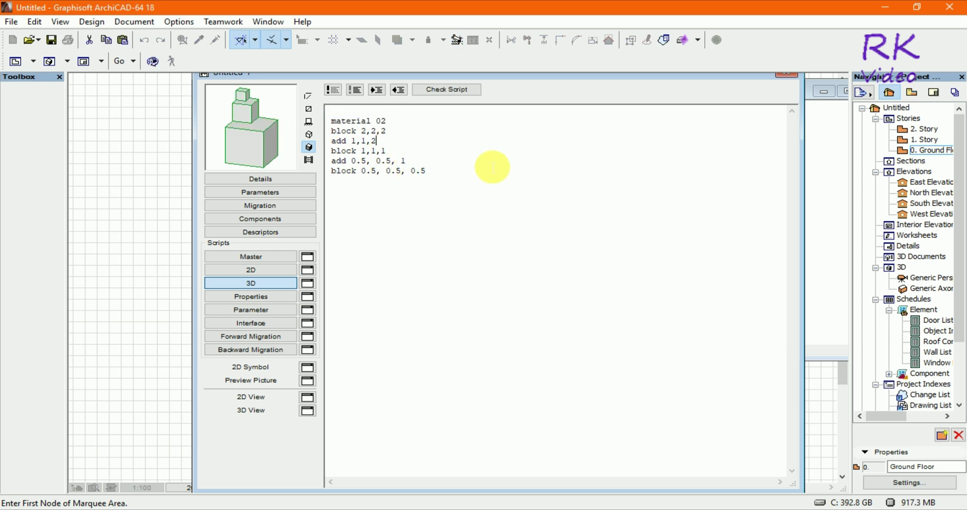
{"action": "key", "text": "Return"}
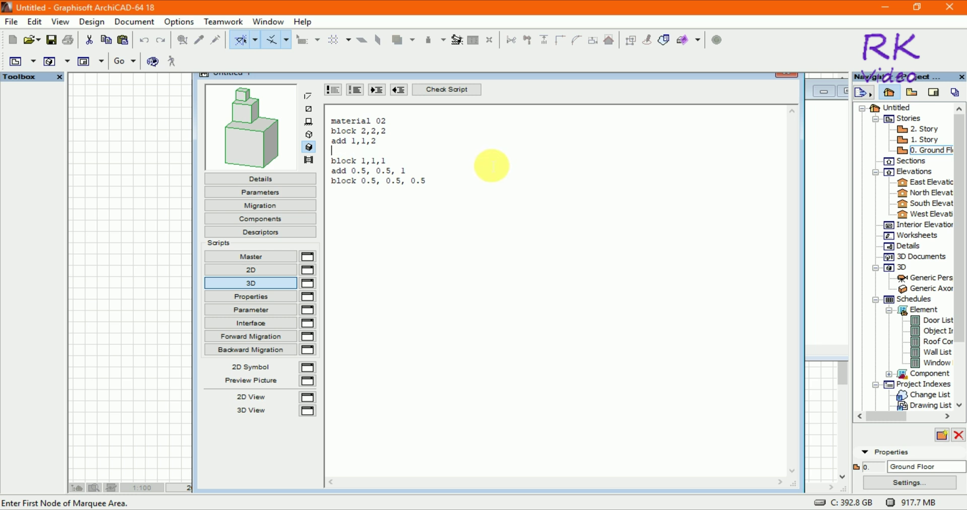
{"action": "key", "text": "ctrl+v"}
{"action": "type", "text": "1"}
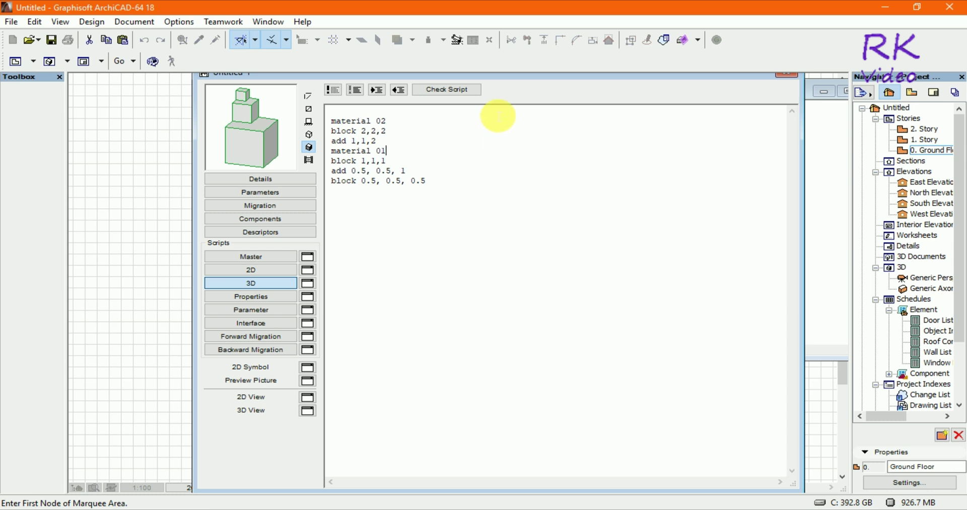
{"action": "left_click", "coordinate": [474, 91]}
{"action": "left_click", "coordinate": [488, 200]}
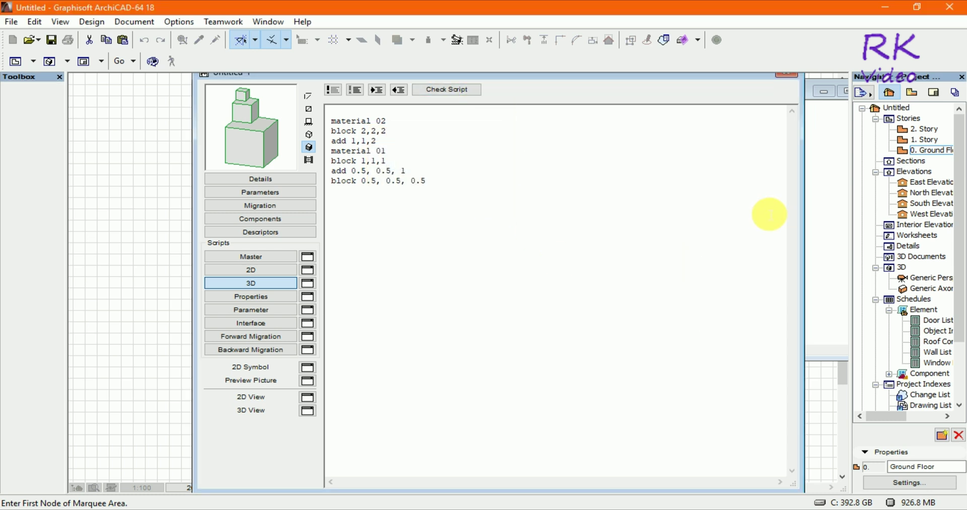
{"action": "left_click", "coordinate": [821, 238]}
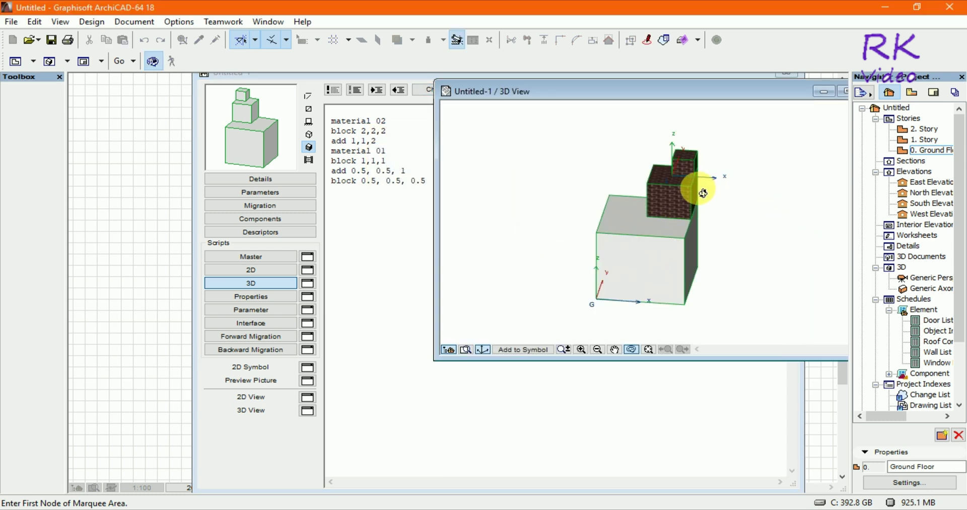
Change the middle block's material to 03 and pass the script check
{"action": "scroll", "coordinate": [697, 188], "scroll_direction": "up", "scroll_amount": 5}
{"action": "mouse_move", "coordinate": [704, 215]}
{"action": "left_mouse_down"}
{"action": "mouse_move", "coordinate": [588, 186]}
{"action": "mouse_move", "coordinate": [736, 225]}
{"action": "left_mouse_up"}
{"action": "left_click", "coordinate": [394, 157]}
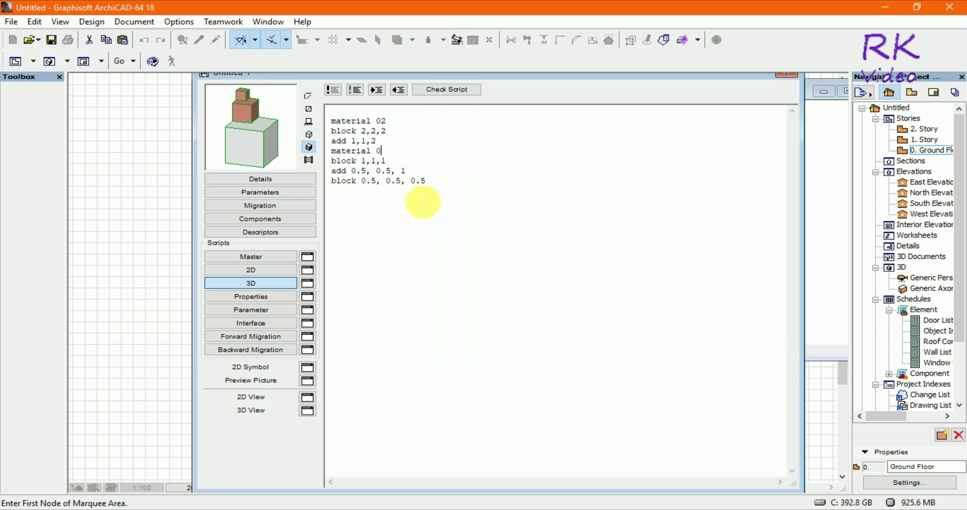
{"action": "type", "text": "3"}
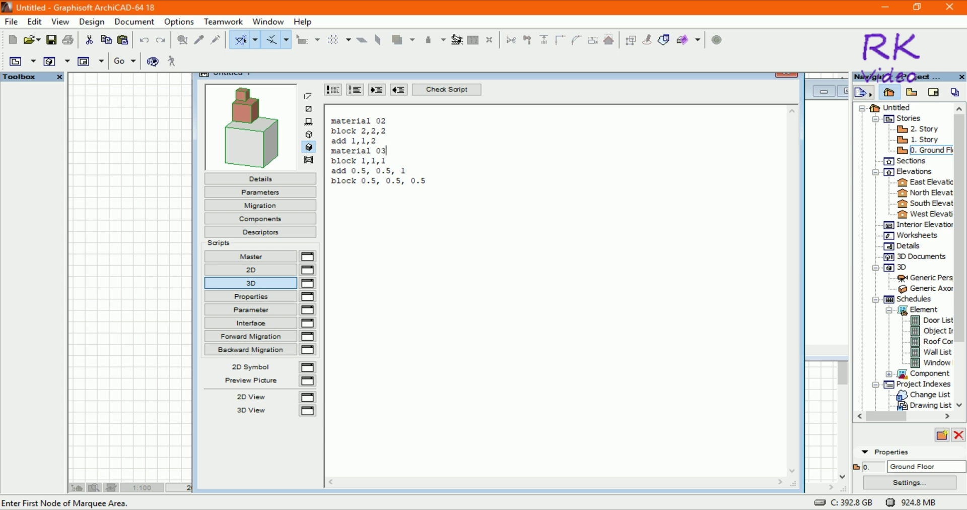
{"action": "left_click", "coordinate": [467, 91]}
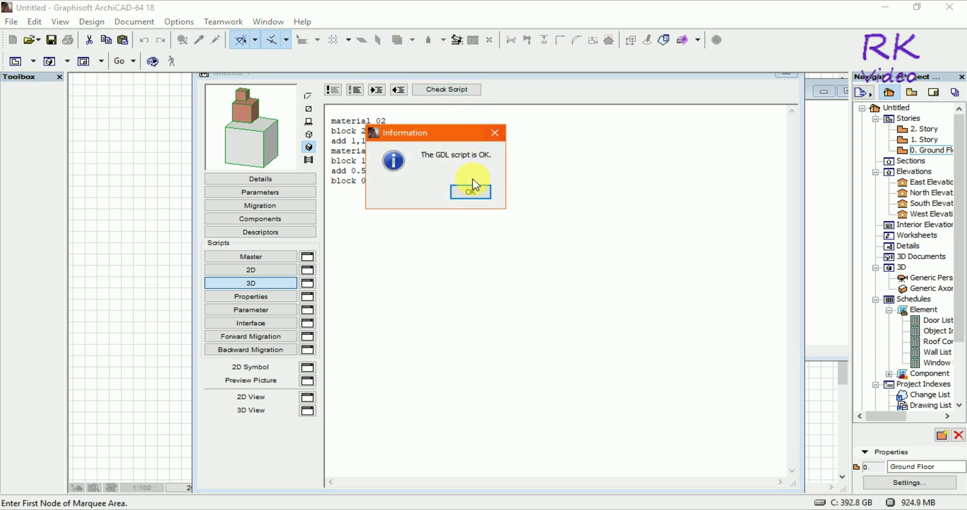
{"action": "left_click", "coordinate": [473, 196]}
Orbit the dark-grey stack in 3D, then select the material 03 line for copying
{"action": "left_click", "coordinate": [831, 302]}
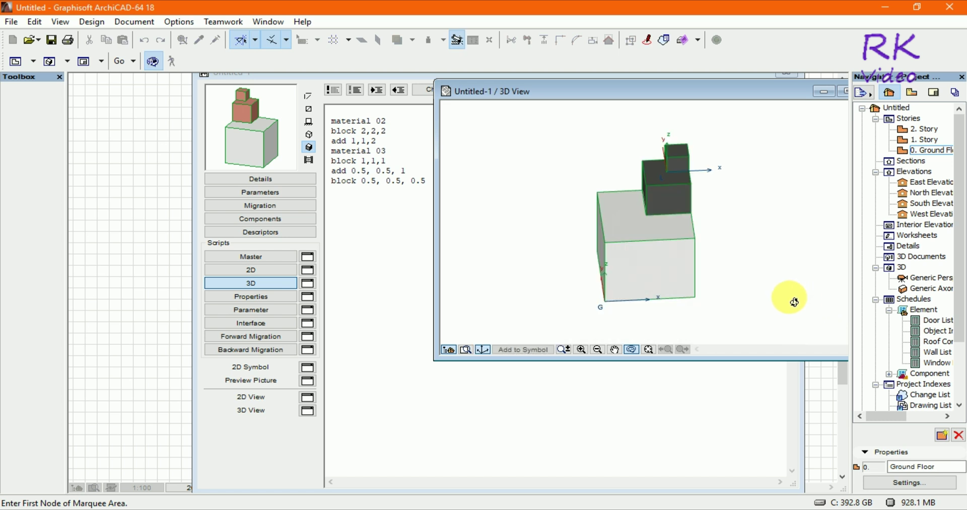
{"action": "left_click_drag", "start_coordinate": [685, 189], "coordinate": [738, 221]}
{"action": "mouse_move", "coordinate": [654, 209]}
{"action": "left_mouse_down"}
{"action": "mouse_move", "coordinate": [658, 188]}
{"action": "mouse_move", "coordinate": [641, 210]}
{"action": "mouse_move", "coordinate": [738, 263]}
{"action": "mouse_move", "coordinate": [774, 263]}
{"action": "mouse_move", "coordinate": [696, 253]}
{"action": "left_mouse_up"}
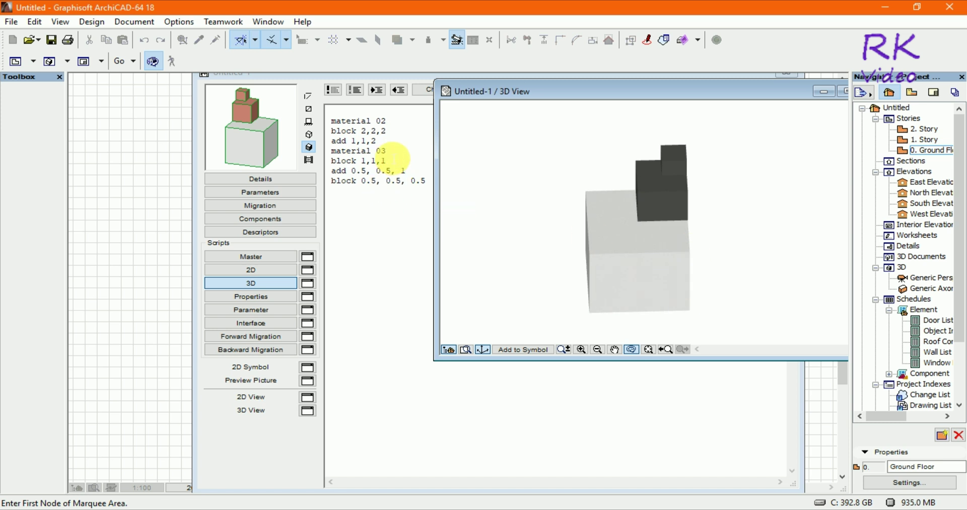
{"action": "left_click", "coordinate": [392, 158]}
{"action": "left_click_drag", "start_coordinate": [395, 153], "coordinate": [344, 152]}
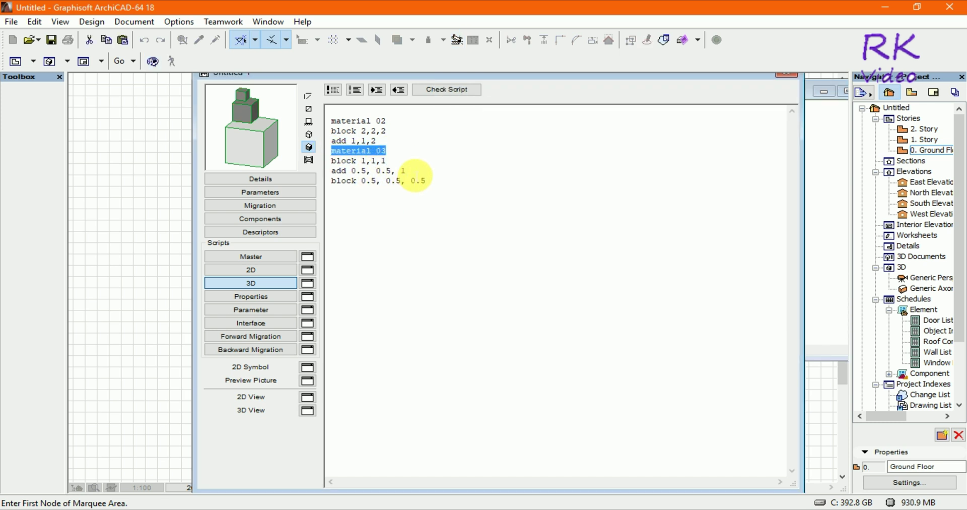
Insert material 04 before the smallest block, verify, and view the beige top block in 3D
{"action": "left_click", "coordinate": [455, 172]}
{"action": "key", "text": "Return"}
{"action": "type", "text": "material 0"}
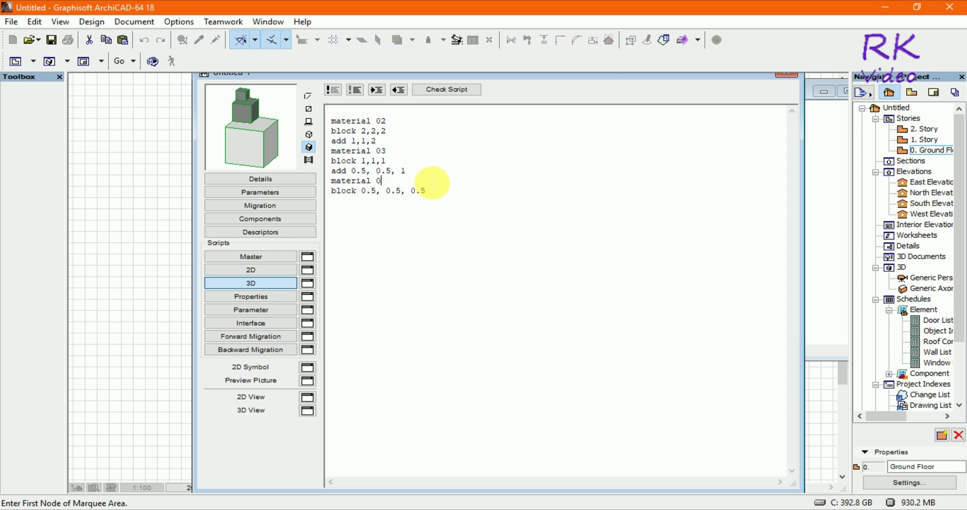
{"action": "type", "text": "4"}
{"action": "left_click", "coordinate": [463, 90]}
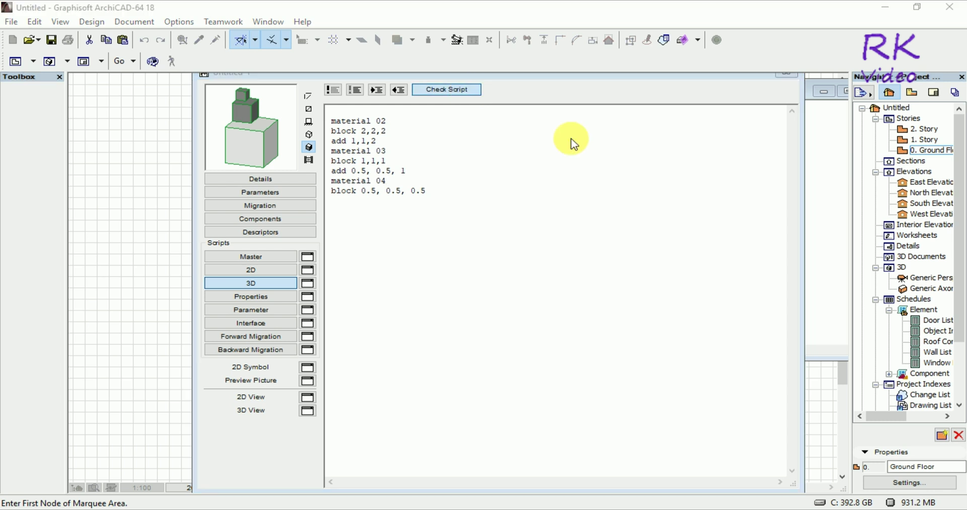
{"action": "left_click", "coordinate": [471, 205]}
{"action": "left_click", "coordinate": [820, 254]}
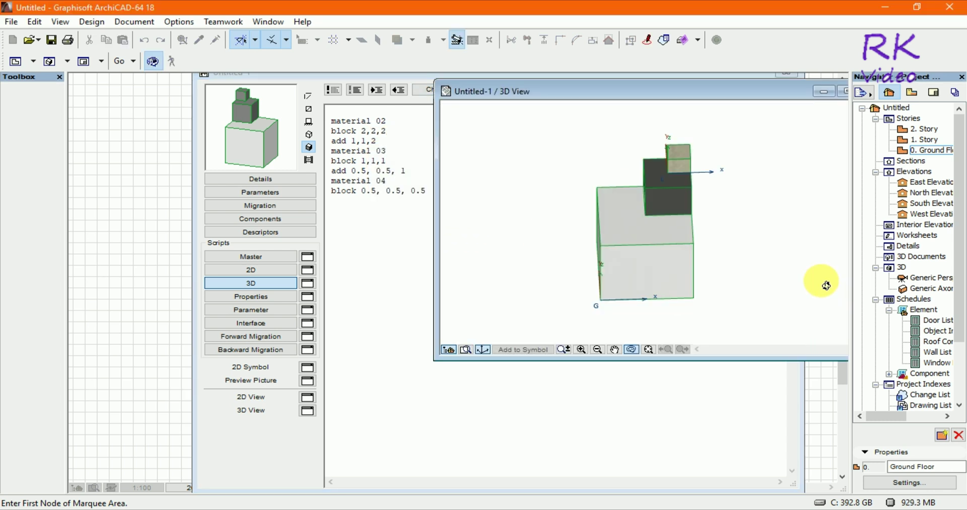
{"action": "left_click_drag", "start_coordinate": [767, 91], "coordinate": [727, 106]}
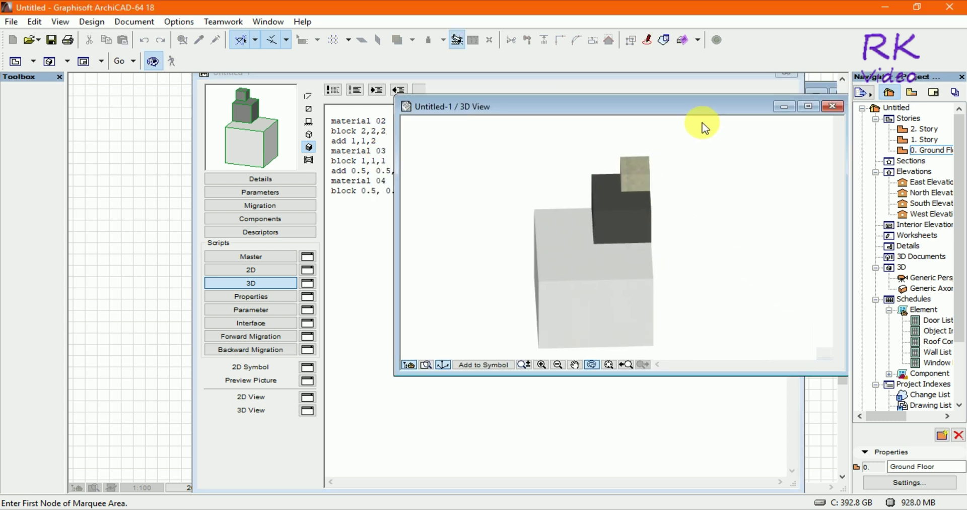
{"action": "mouse_move", "coordinate": [458, 254]}
{"action": "left_mouse_down"}
{"action": "mouse_move", "coordinate": [597, 280]}
{"action": "mouse_move", "coordinate": [741, 258]}
{"action": "mouse_move", "coordinate": [539, 245]}
{"action": "mouse_move", "coordinate": [587, 209]}
{"action": "mouse_move", "coordinate": [470, 270]}
{"action": "mouse_move", "coordinate": [479, 227]}
{"action": "mouse_move", "coordinate": [686, 300]}
{"action": "mouse_move", "coordinate": [524, 268]}
{"action": "mouse_move", "coordinate": [626, 296]}
{"action": "mouse_move", "coordinate": [571, 295]}
{"action": "mouse_move", "coordinate": [637, 324]}
{"action": "mouse_move", "coordinate": [648, 320]}
{"action": "mouse_move", "coordinate": [606, 267]}
{"action": "mouse_move", "coordinate": [534, 280]}
{"action": "mouse_move", "coordinate": [626, 307]}
{"action": "mouse_move", "coordinate": [489, 290]}
{"action": "left_mouse_up"}
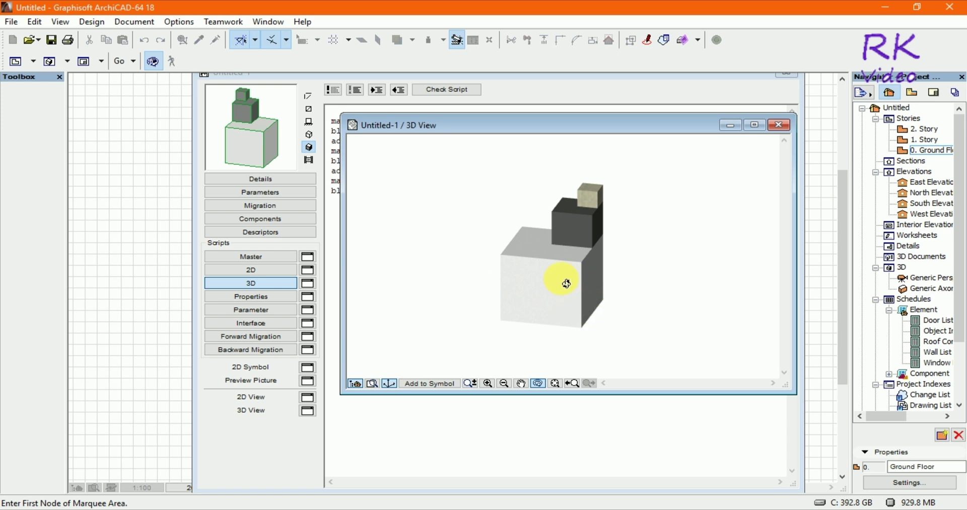
Orbit the stack to its other side, move and shrink the 3D window, then front the script
{"action": "mouse_move", "coordinate": [566, 280]}
{"action": "left_mouse_down"}
{"action": "mouse_move", "coordinate": [546, 285]}
{"action": "mouse_move", "coordinate": [545, 313]}
{"action": "mouse_move", "coordinate": [553, 309]}
{"action": "mouse_move", "coordinate": [500, 291]}
{"action": "left_mouse_up"}
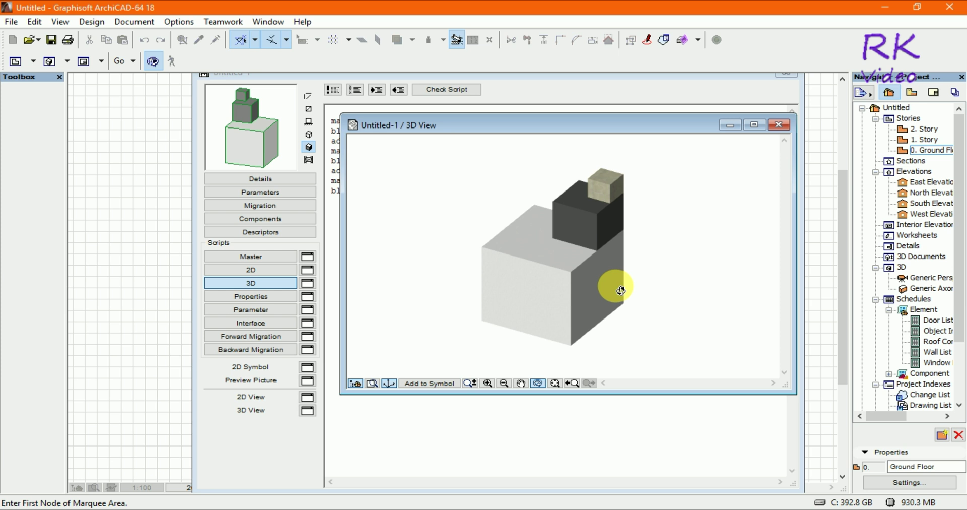
{"action": "mouse_move", "coordinate": [682, 259]}
{"action": "left_mouse_down"}
{"action": "mouse_move", "coordinate": [403, 276]}
{"action": "mouse_move", "coordinate": [582, 285]}
{"action": "mouse_move", "coordinate": [510, 247]}
{"action": "mouse_move", "coordinate": [524, 274]}
{"action": "mouse_move", "coordinate": [485, 296]}
{"action": "mouse_move", "coordinate": [468, 286]}
{"action": "left_mouse_up"}
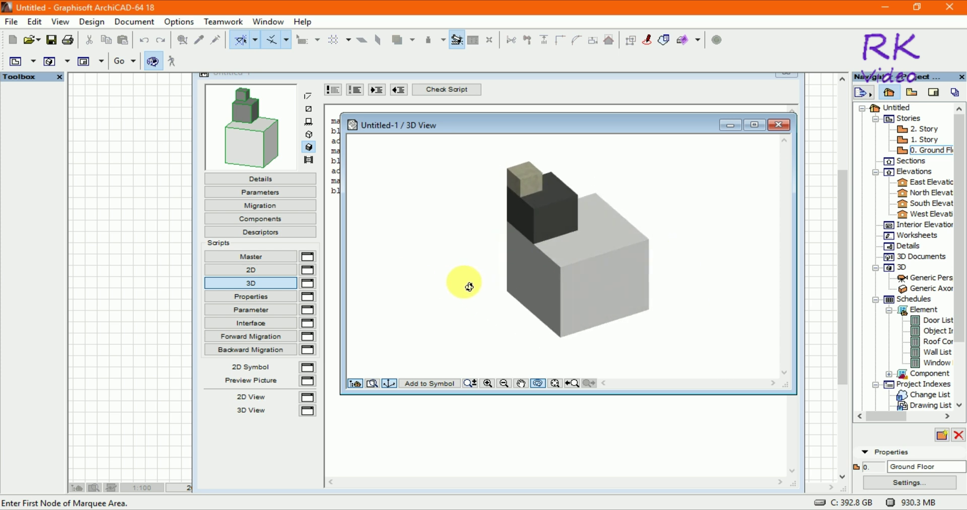
{"action": "left_click_drag", "start_coordinate": [611, 224], "coordinate": [605, 243]}
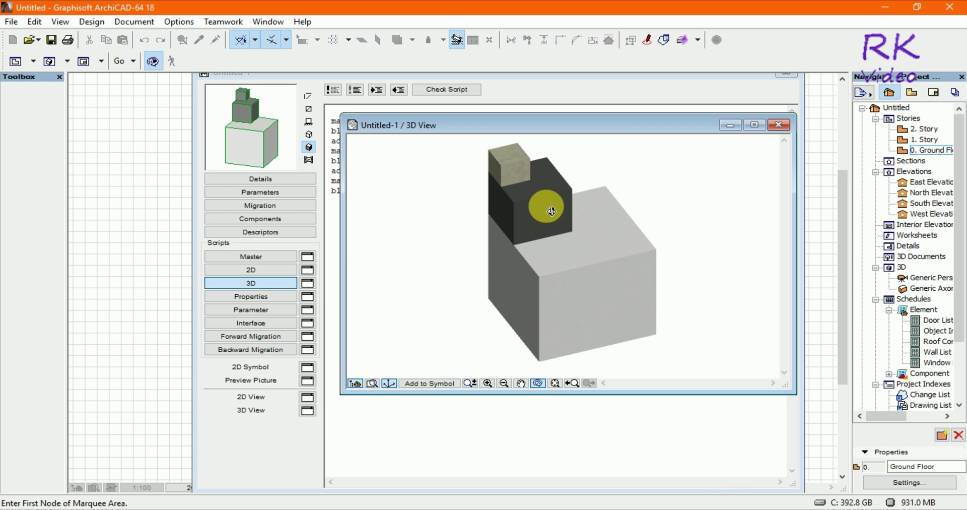
{"action": "mouse_move", "coordinate": [580, 129]}
{"action": "left_mouse_down"}
{"action": "mouse_move", "coordinate": [735, 135]}
{"action": "mouse_move", "coordinate": [635, 139]}
{"action": "mouse_move", "coordinate": [624, 89]}
{"action": "left_mouse_up"}
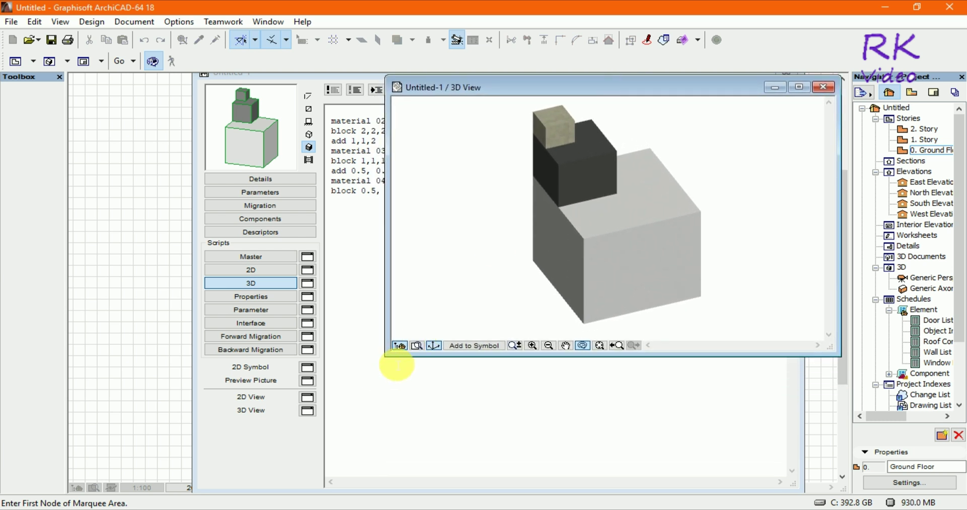
{"action": "left_click_drag", "start_coordinate": [386, 355], "coordinate": [488, 333]}
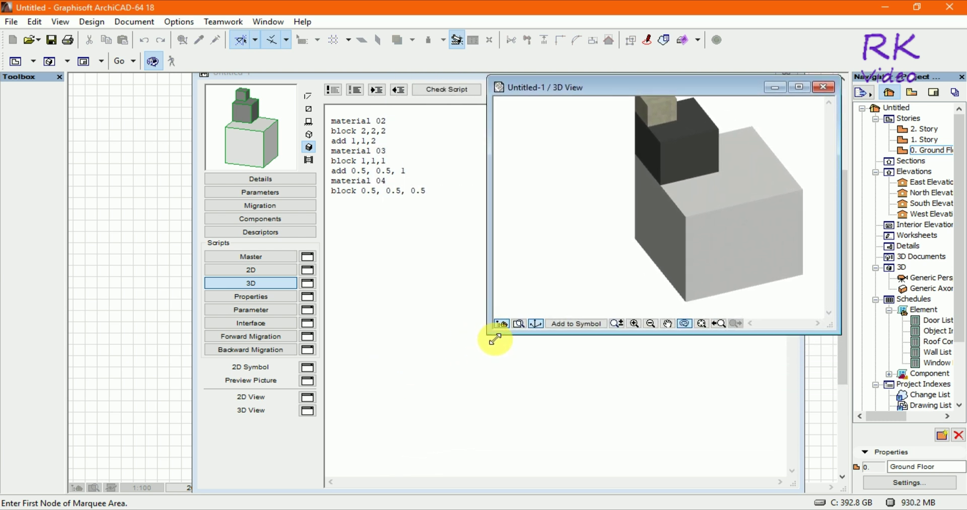
{"action": "mouse_move", "coordinate": [526, 262]}
{"action": "left_mouse_down"}
{"action": "mouse_move", "coordinate": [691, 264]}
{"action": "mouse_move", "coordinate": [659, 292]}
{"action": "mouse_move", "coordinate": [655, 229]}
{"action": "mouse_move", "coordinate": [639, 296]}
{"action": "left_mouse_up"}
{"action": "scroll", "coordinate": [639, 296], "scroll_direction": "up", "scroll_amount": 2}
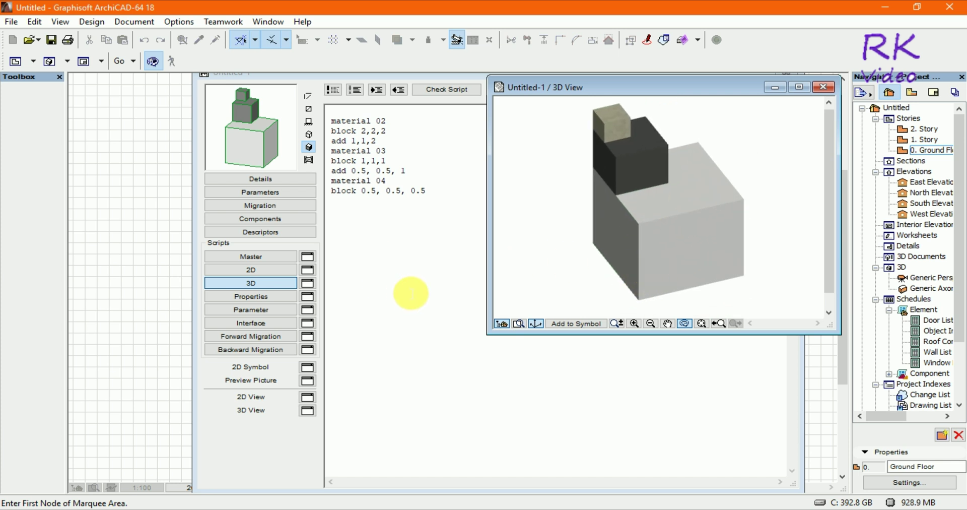
{"action": "left_click", "coordinate": [411, 293]}
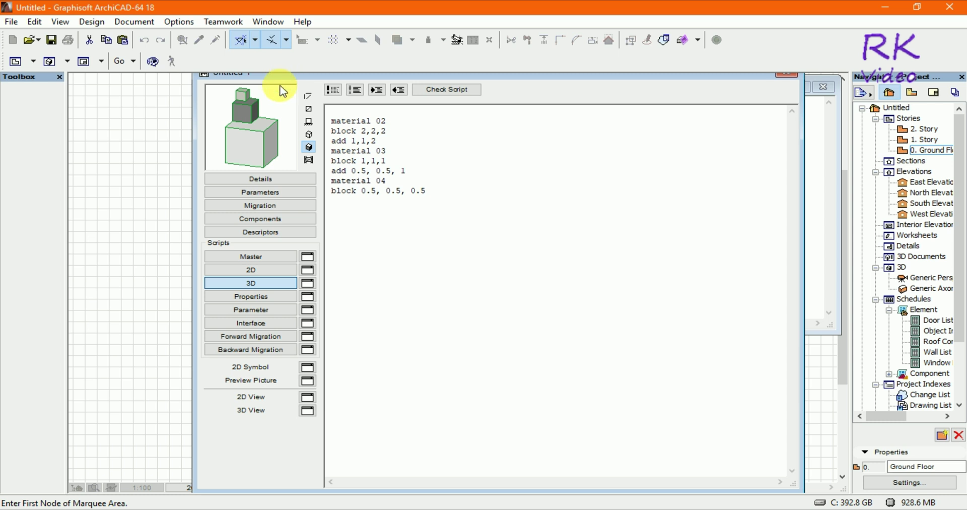
Place the GDL script editor on the left and the 3D View of the three stacked blocks beside it
{"action": "left_click_drag", "start_coordinate": [282, 84], "coordinate": [158, 94]}
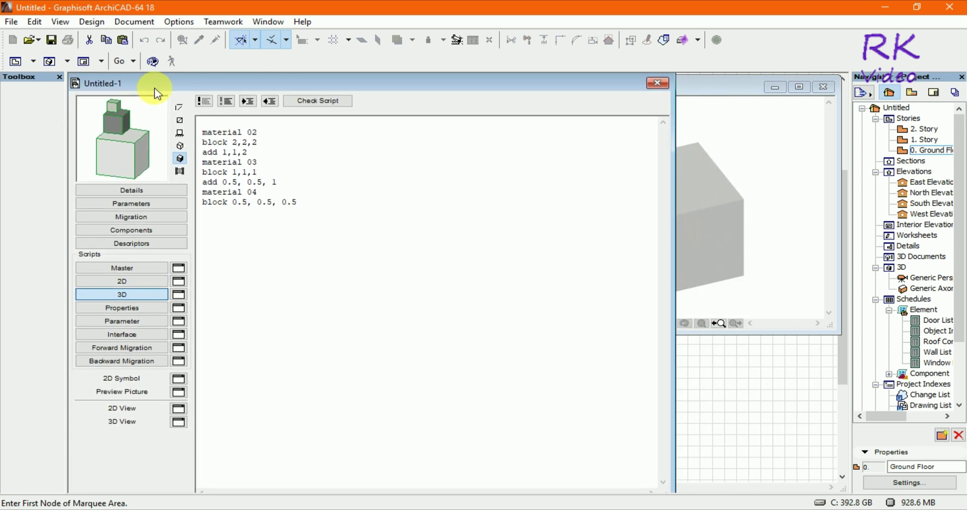
{"action": "left_click", "coordinate": [745, 150]}
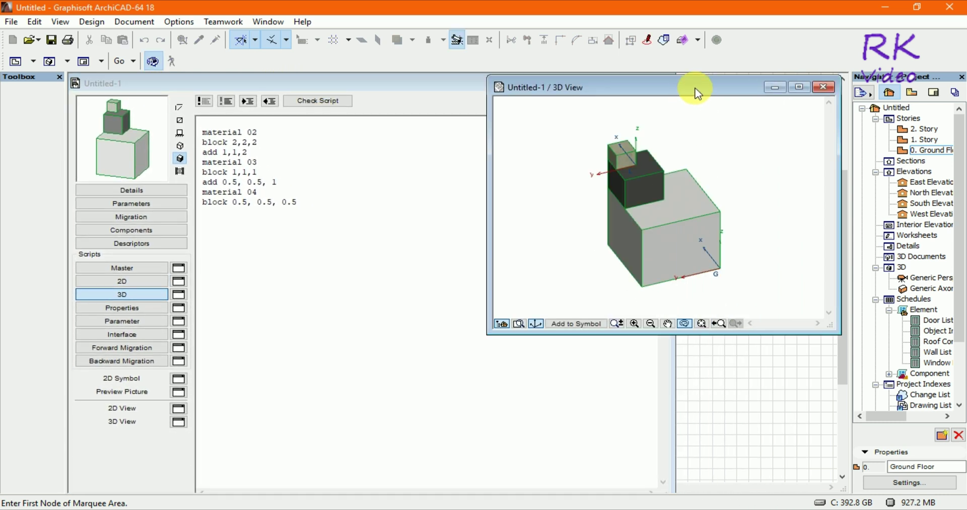
{"action": "left_click_drag", "start_coordinate": [695, 91], "coordinate": [707, 90]}
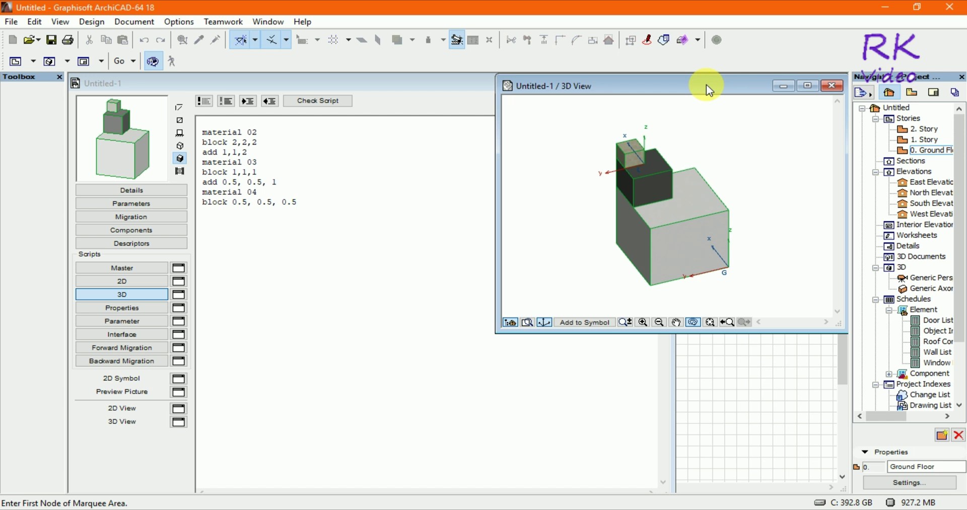